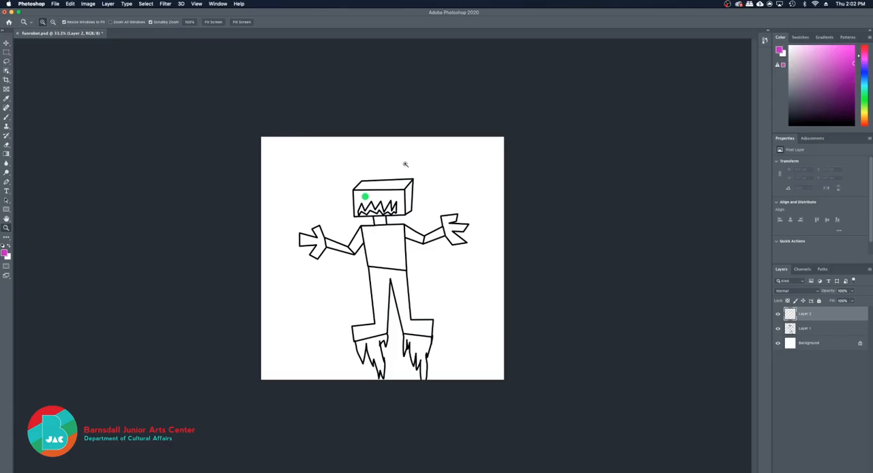
Brush a magenta diagonal line across the robot on Layer 2, and delete and restore that layer
{"action": "key", "text": "b"}
{"action": "left_click", "coordinate": [263, 149]}
{"action": "left_click", "coordinate": [500, 300], "text": "shift"}
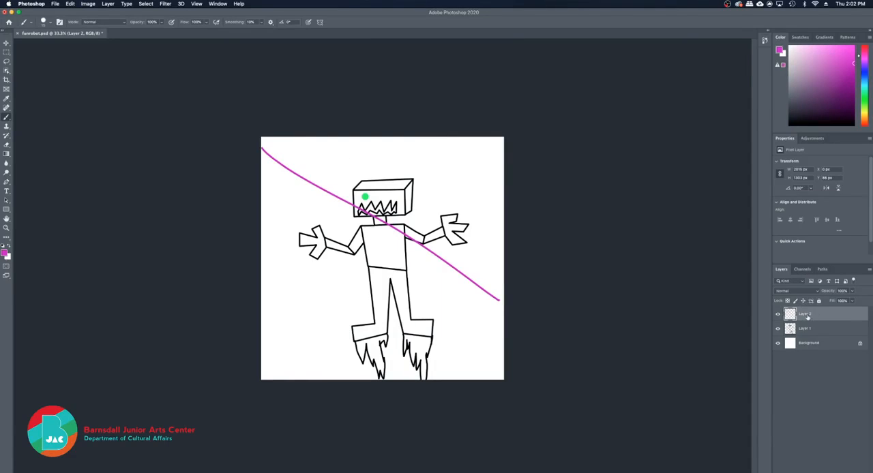
{"action": "left_click_drag", "start_coordinate": [828, 315], "coordinate": [858, 470]}
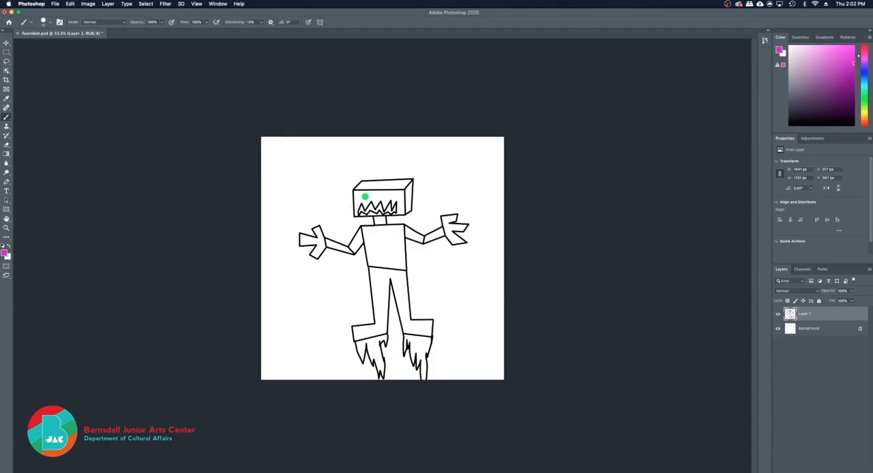
{"action": "key", "text": "super+z"}
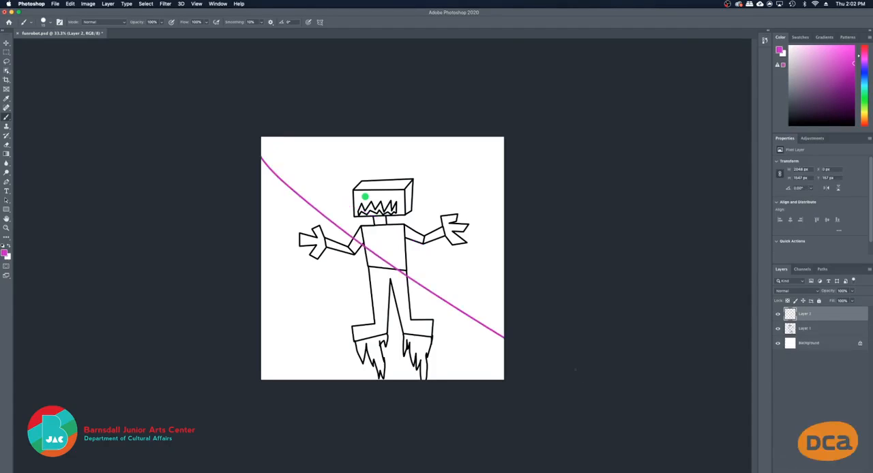
Erase parts of the magenta diagonal line with the Eraser and replace its layer with a new blank one
{"action": "key", "text": "e"}
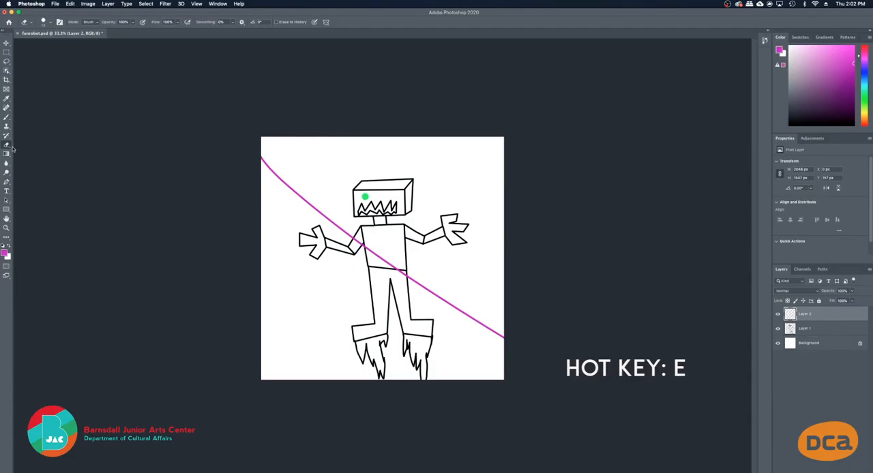
{"action": "left_click_drag", "start_coordinate": [286, 202], "coordinate": [399, 220]}
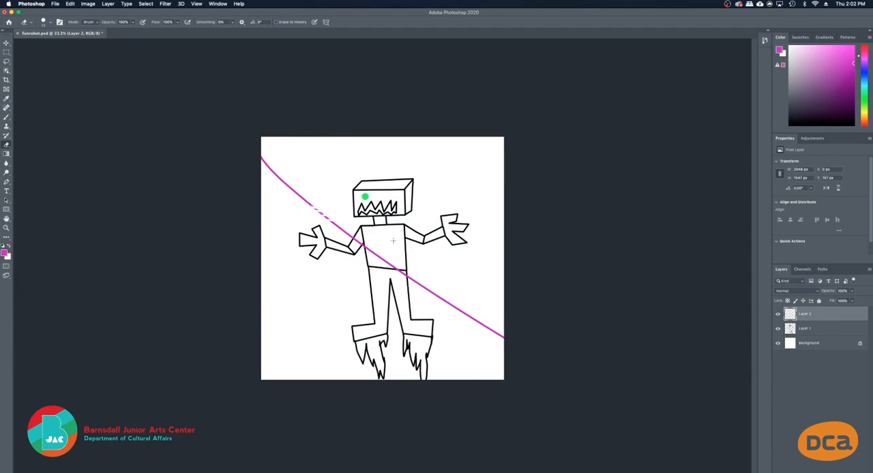
{"action": "mouse_move", "coordinate": [368, 248]}
{"action": "left_mouse_down"}
{"action": "mouse_move", "coordinate": [411, 266]}
{"action": "mouse_move", "coordinate": [396, 268]}
{"action": "left_mouse_up"}
{"action": "left_click_drag", "start_coordinate": [302, 194], "coordinate": [289, 188]}
{"action": "key", "text": "BackSpace"}
{"action": "key", "text": "alt+shift+super+n"}
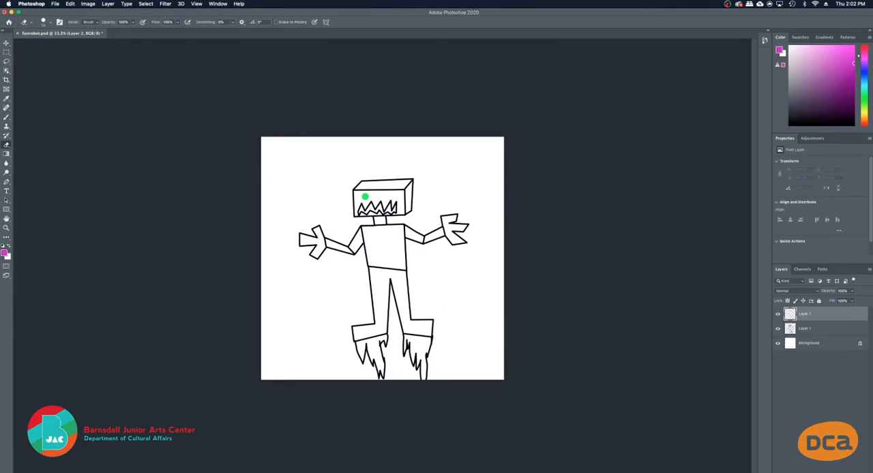
Brush one freehand and one straight black diagonal line beside the robot's head, and replace their layer with a blank one
{"action": "key", "text": "b"}
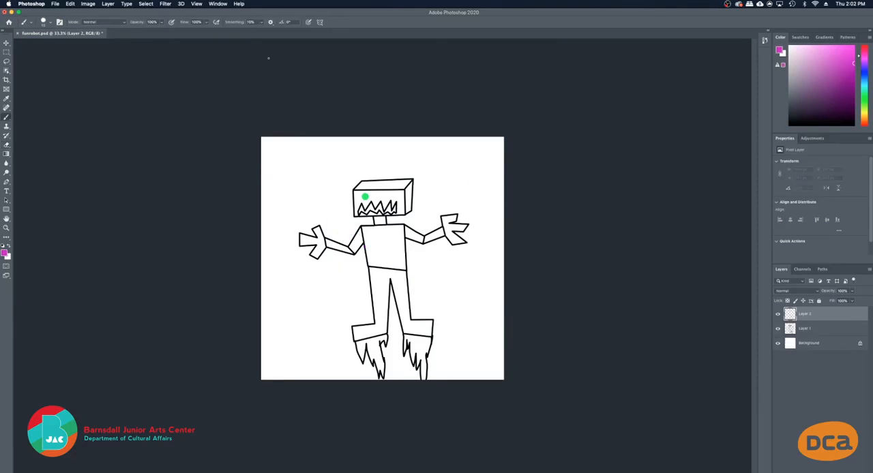
{"action": "left_click", "coordinate": [3, 259]}
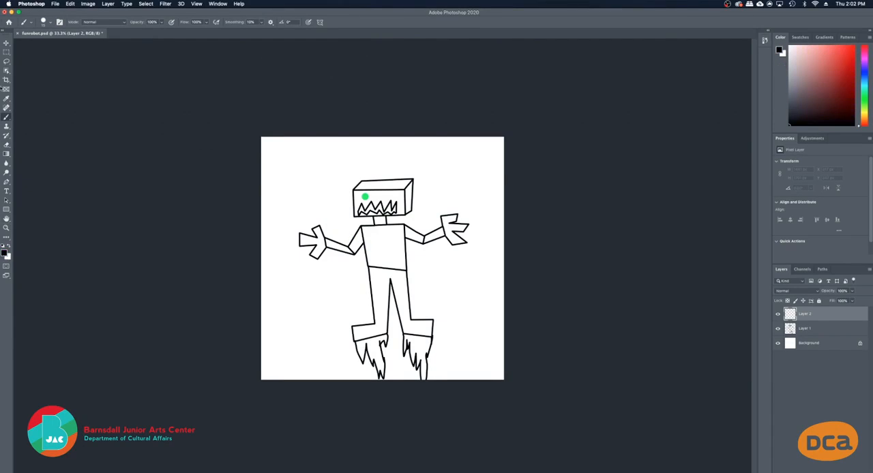
{"action": "left_click", "coordinate": [287, 148]}
{"action": "left_click_drag", "start_coordinate": [287, 148], "coordinate": [334, 202]}
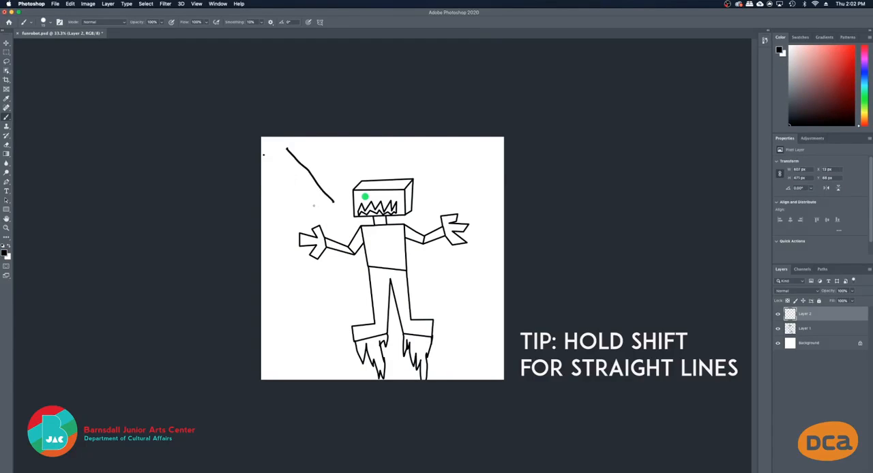
{"action": "left_click", "coordinate": [314, 209], "text": "shift"}
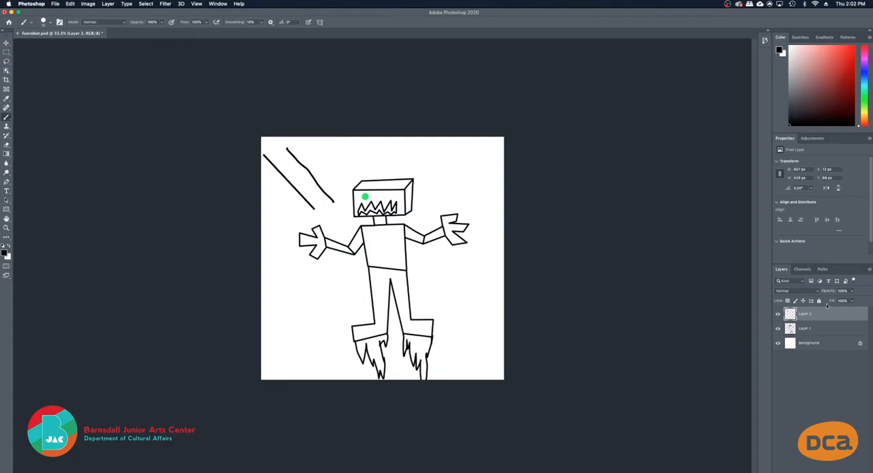
{"action": "key", "text": "Delete"}
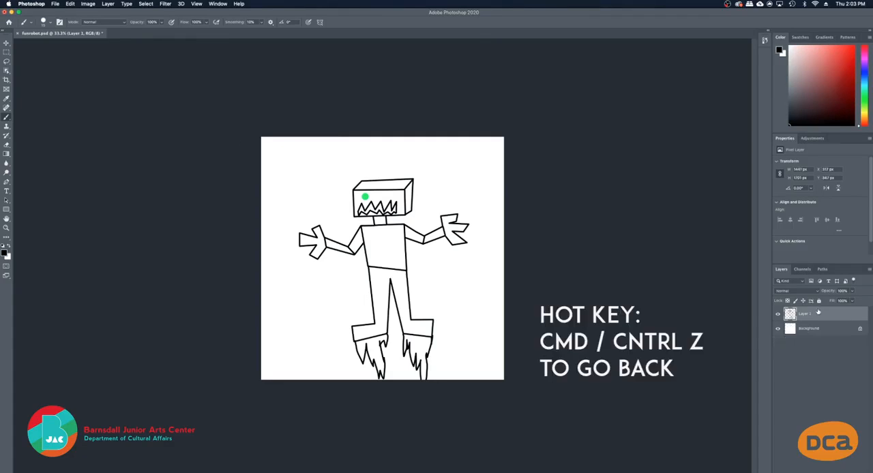
{"action": "left_click", "coordinate": [824, 466]}
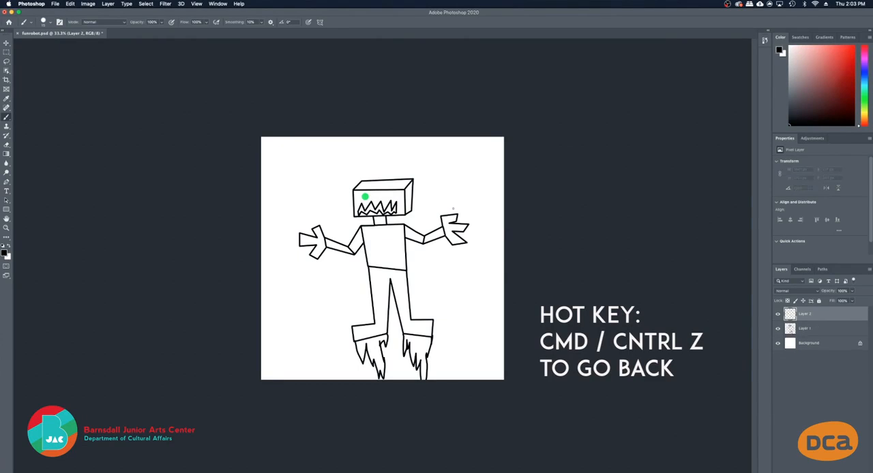
Examine the robot's head at 200% zoom, fitting the whole drawing to the screen in between
{"action": "key", "text": "z"}
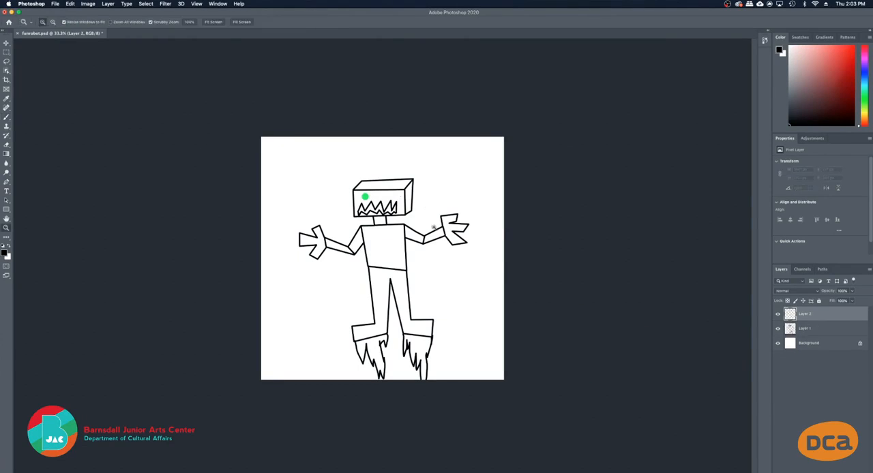
{"action": "left_click", "coordinate": [413, 200]}
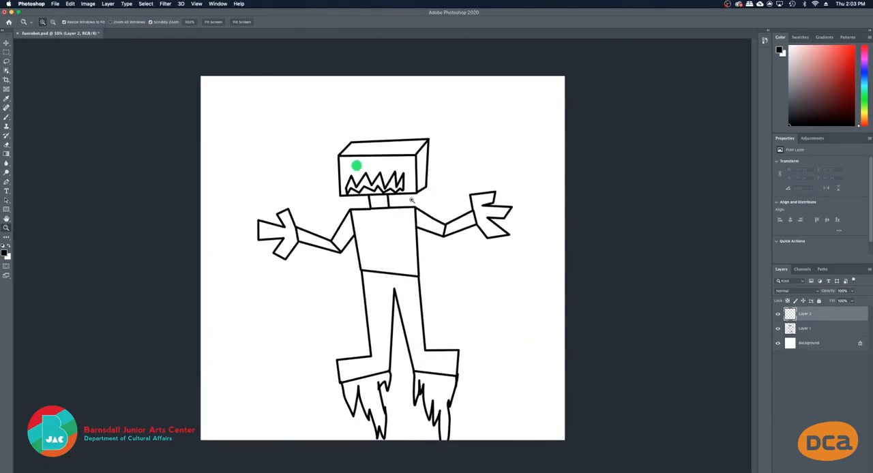
{"action": "left_click", "coordinate": [412, 200]}
{"action": "left_click", "coordinate": [428, 149]}
{"action": "left_click", "coordinate": [427, 149]}
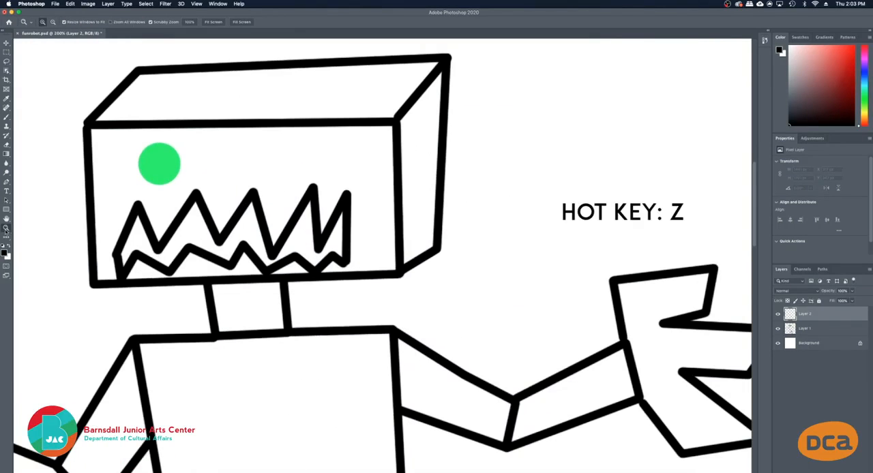
{"action": "right_click", "coordinate": [412, 155]}
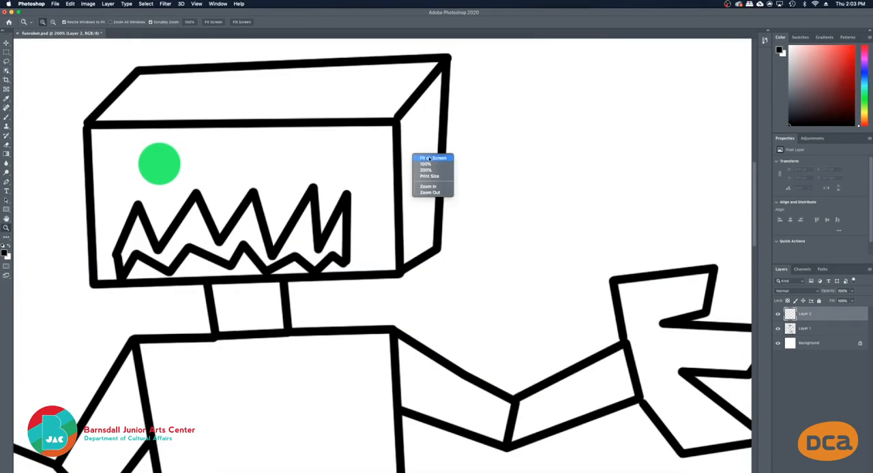
{"action": "left_click", "coordinate": [447, 159]}
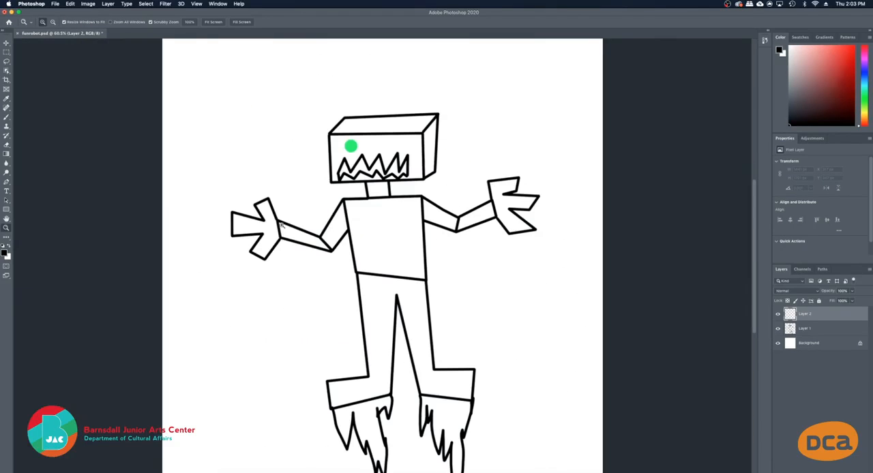
{"action": "left_click", "coordinate": [431, 156]}
{"action": "left_click", "coordinate": [432, 155], "text": "alt"}
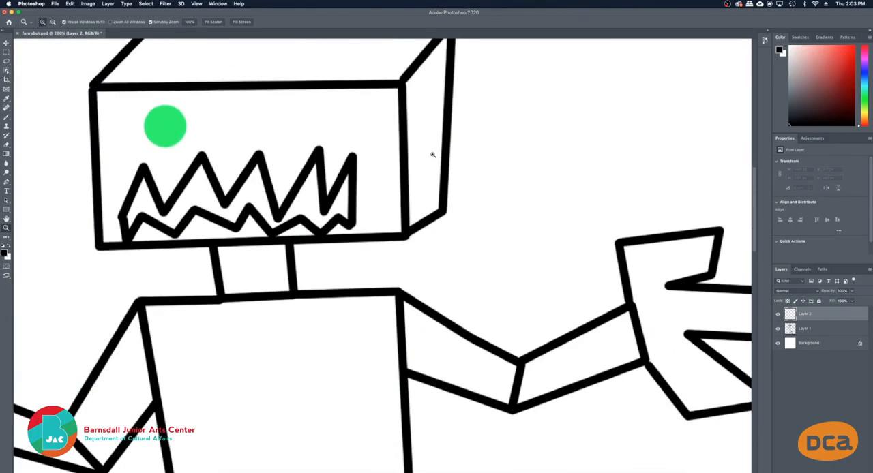
Set the foreground color for the Brush tool to purple, hex 9000b9
{"action": "key", "text": "b"}
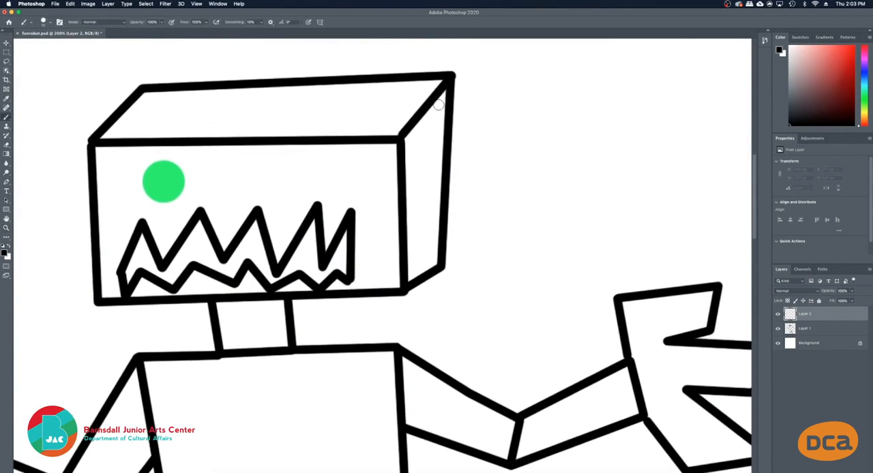
{"action": "left_click", "coordinate": [439, 107]}
{"action": "key", "text": "cmd+z"}
{"action": "left_click", "coordinate": [4, 252]}
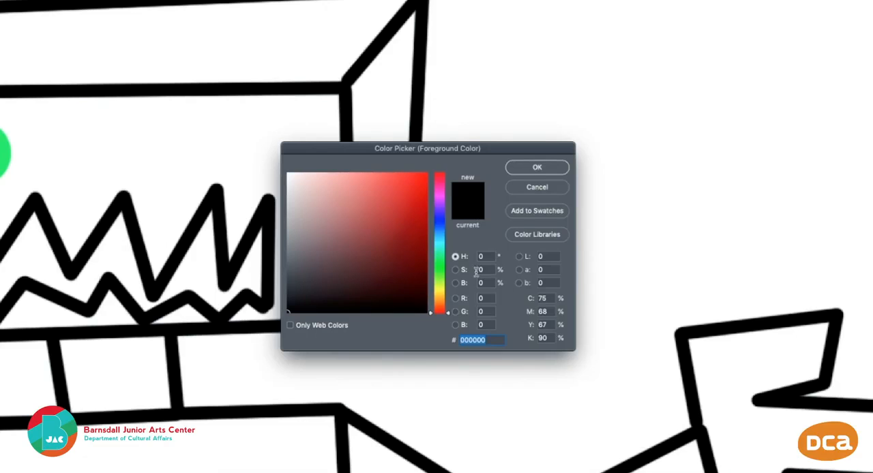
{"action": "left_click_drag", "start_coordinate": [439, 258], "coordinate": [448, 228]}
{"action": "left_click_drag", "start_coordinate": [368, 198], "coordinate": [457, 211]}
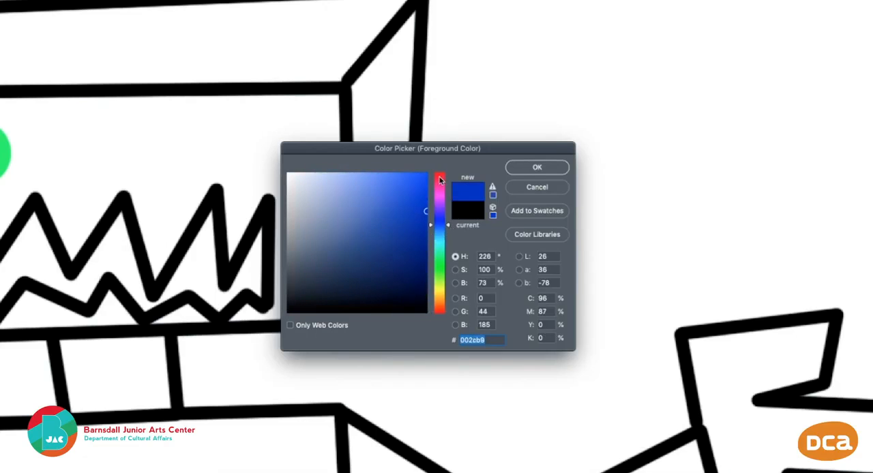
{"action": "left_click", "coordinate": [437, 177]}
{"action": "left_click", "coordinate": [437, 200]}
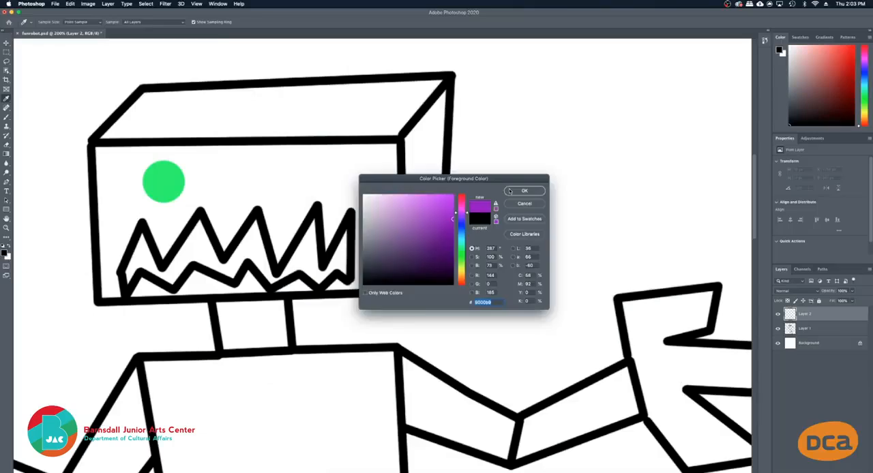
{"action": "left_click", "coordinate": [537, 168]}
Lower the brush hardness, trying hard and soft purple strokes on the side face of the robot's head and undoing them
{"action": "left_click_drag", "start_coordinate": [438, 102], "coordinate": [439, 261]}
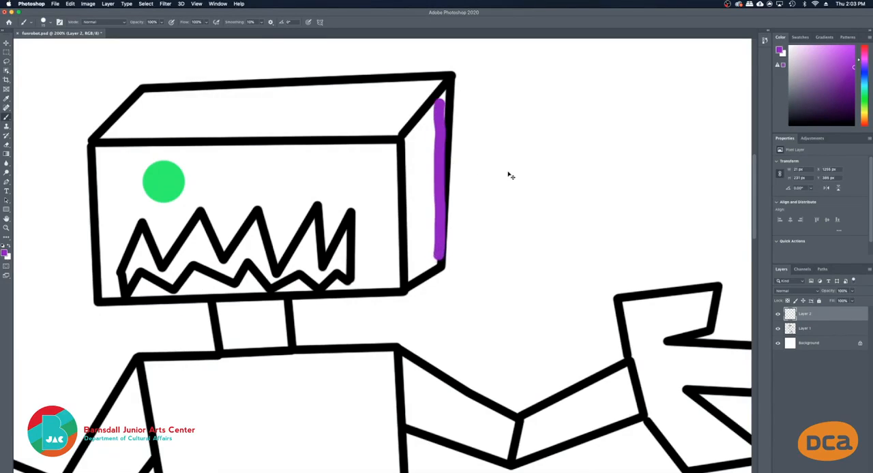
{"action": "key", "text": "super+z"}
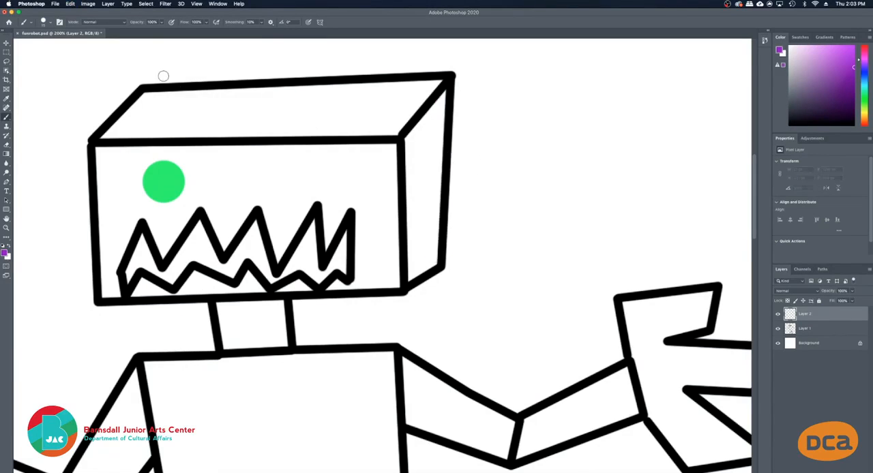
{"action": "left_click", "coordinate": [43, 23]}
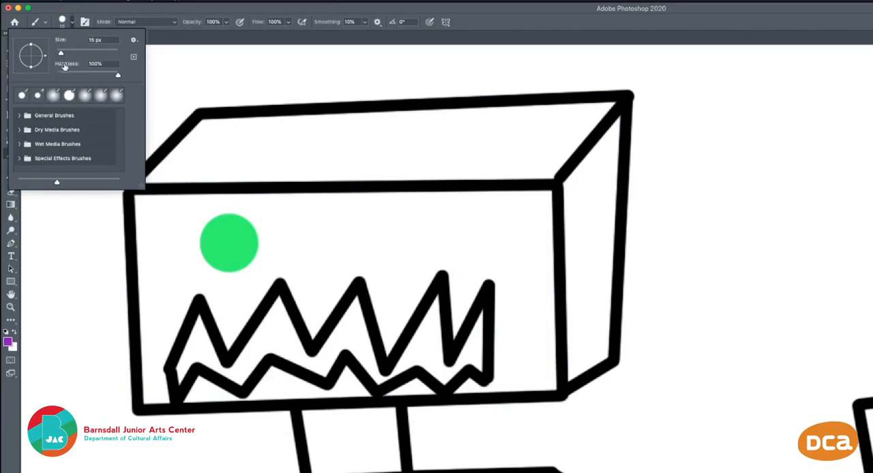
{"action": "left_click_drag", "start_coordinate": [69, 69], "coordinate": [54, 68]}
{"action": "left_click_drag", "start_coordinate": [613, 152], "coordinate": [607, 193]}
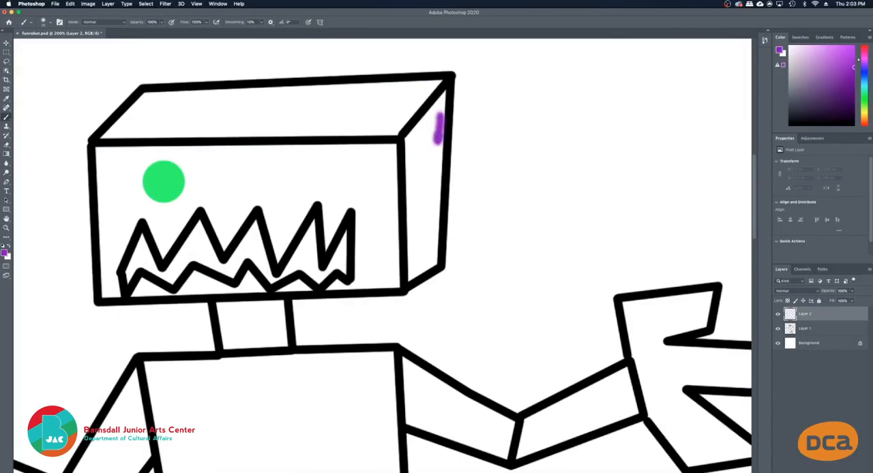
{"action": "left_click_drag", "start_coordinate": [439, 137], "coordinate": [440, 165]}
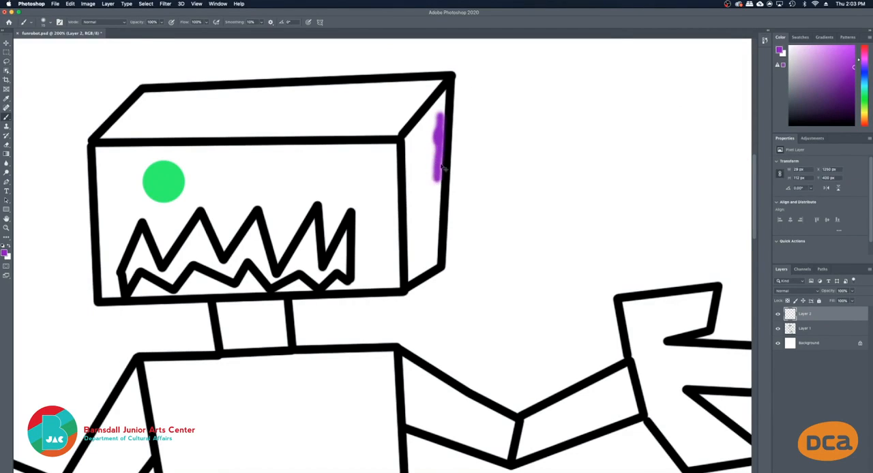
{"action": "key", "text": "super+z"}
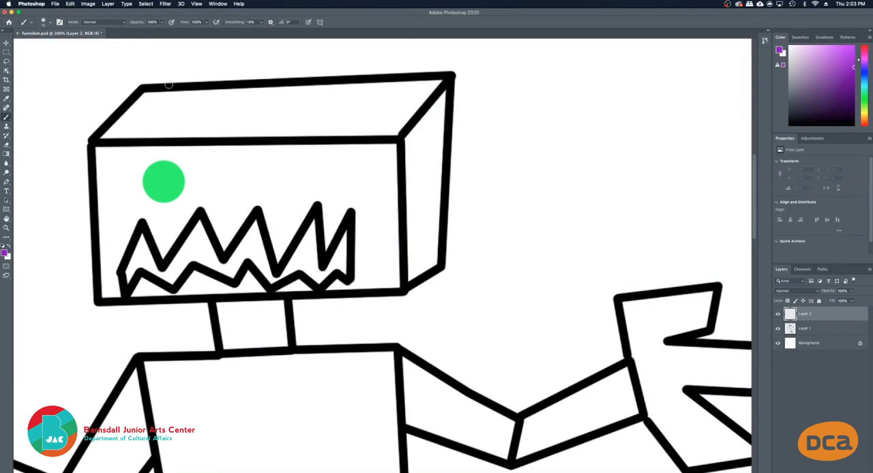
Activate the Magic Wand tool with the whole robot in view at 50% zoom
{"action": "key", "text": "z"}
{"action": "key", "text": "super+minus"}
{"action": "key", "text": "super+minus"}
{"action": "key", "text": "super+minus"}
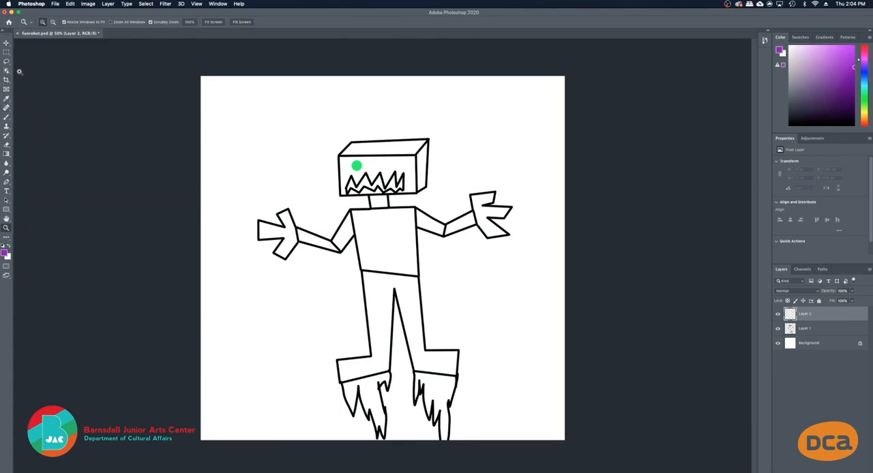
{"action": "key", "text": "w"}
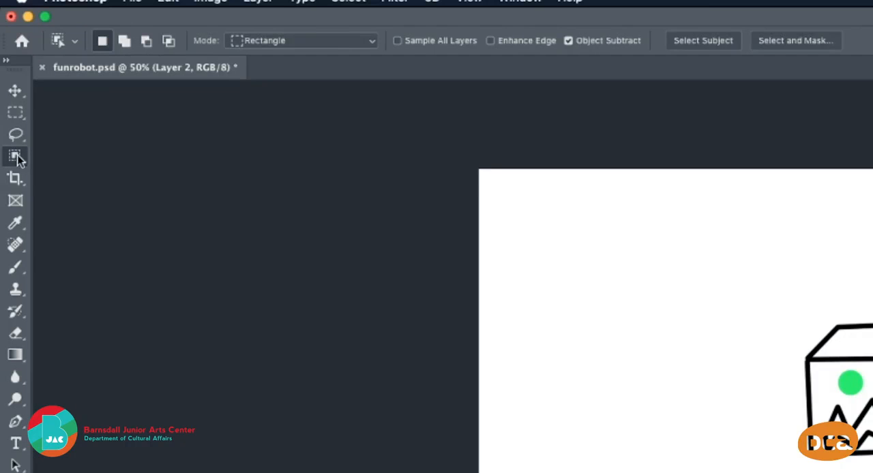
{"action": "left_click", "coordinate": [17, 158]}
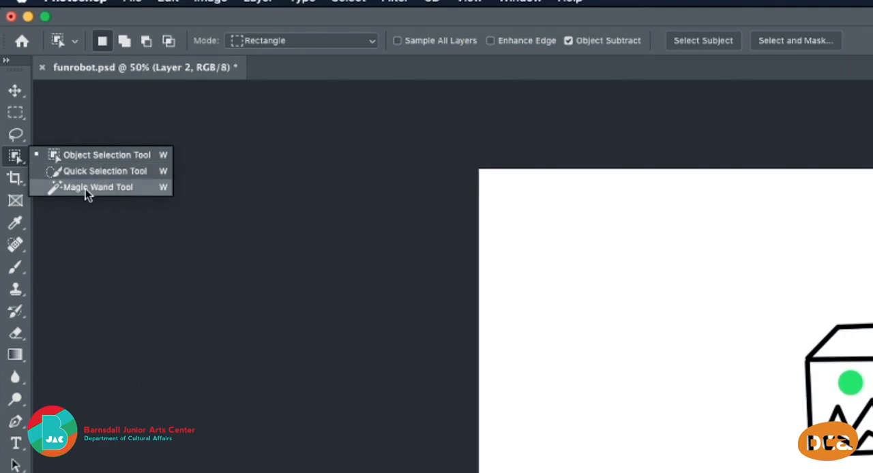
{"action": "left_click", "coordinate": [16, 161]}
{"action": "left_click", "coordinate": [14, 159]}
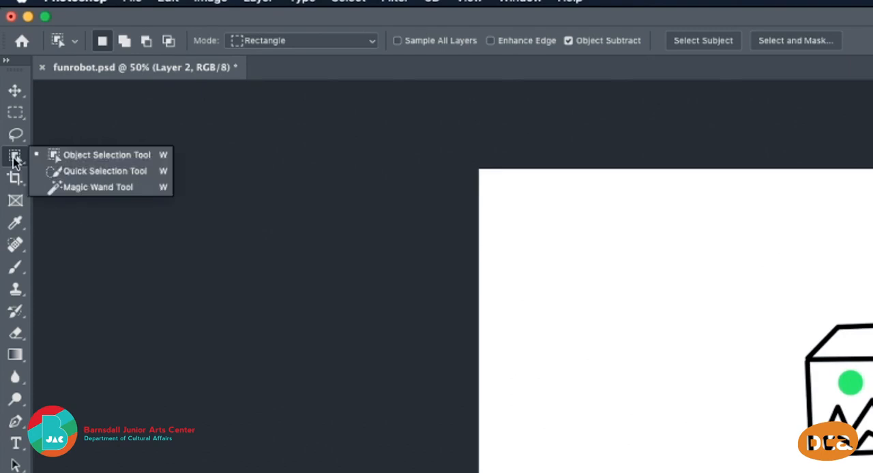
{"action": "left_click", "coordinate": [88, 189]}
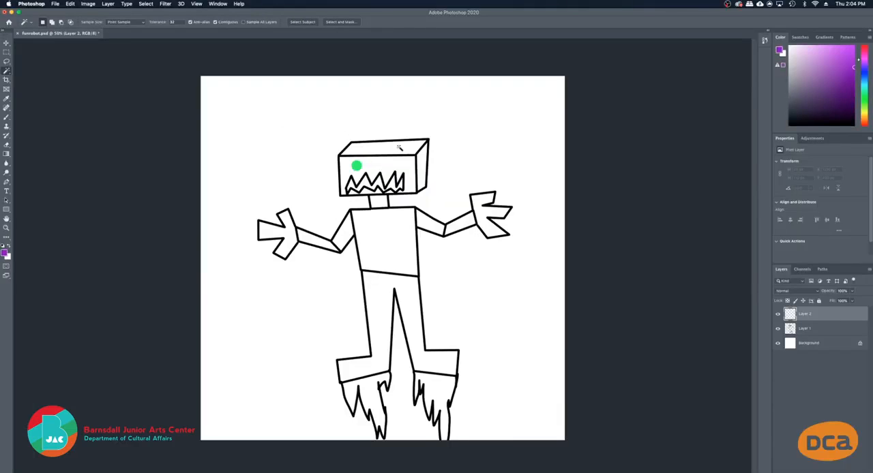
Try to select the top face of the robot's head with the Magic Wand while on Layer 2
{"action": "left_click", "coordinate": [400, 148]}
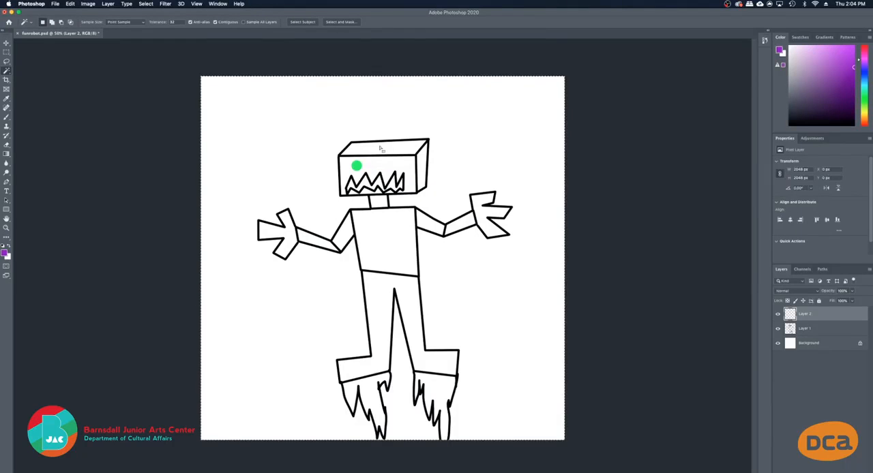
{"action": "key", "text": "super+z"}
{"action": "left_click", "coordinate": [414, 146]}
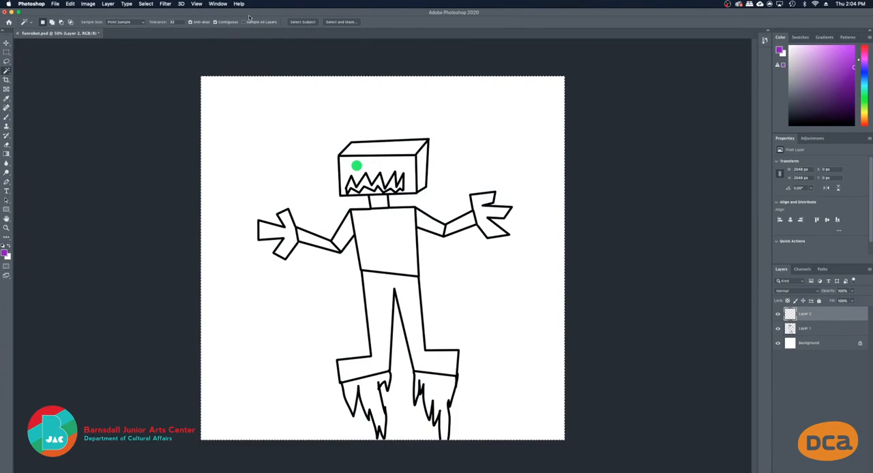
{"action": "key", "text": "super+z"}
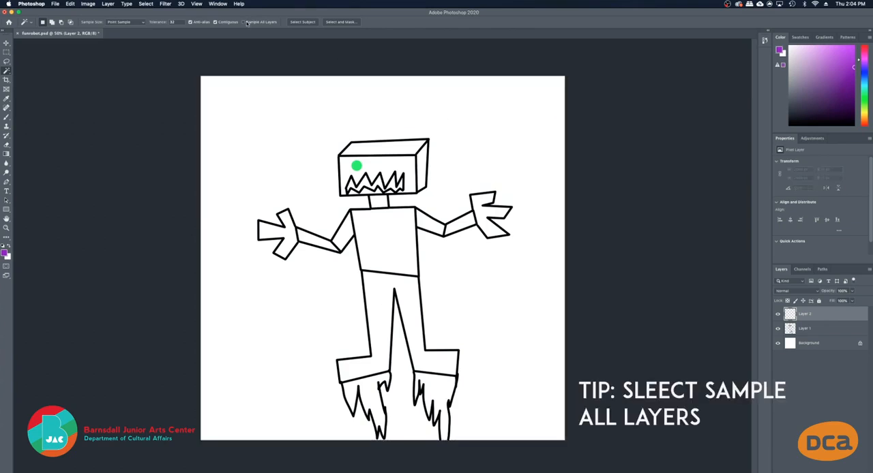
Enable Sample All Layers for the Magic Wand and select the top face of the robot's head
{"action": "left_click", "coordinate": [243, 22]}
{"action": "left_click", "coordinate": [375, 147]}
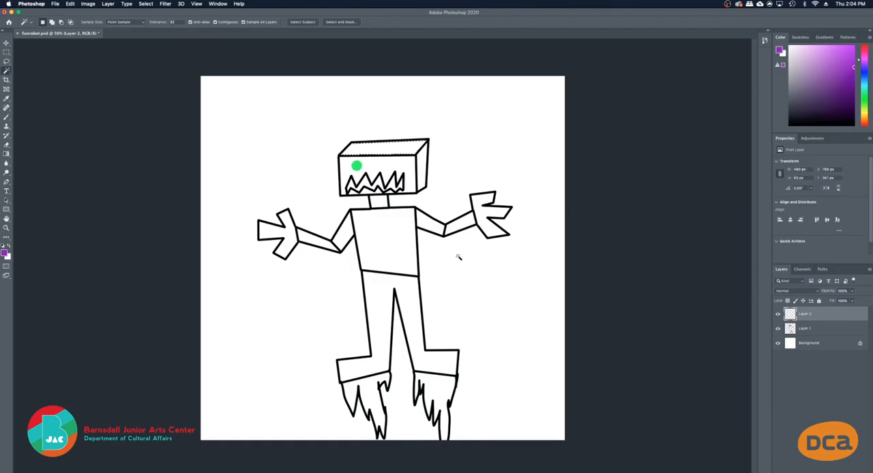
Paint the selected top face of the head purple with a larger brush on Layer 2, and deselect it
{"action": "key", "text": "b"}
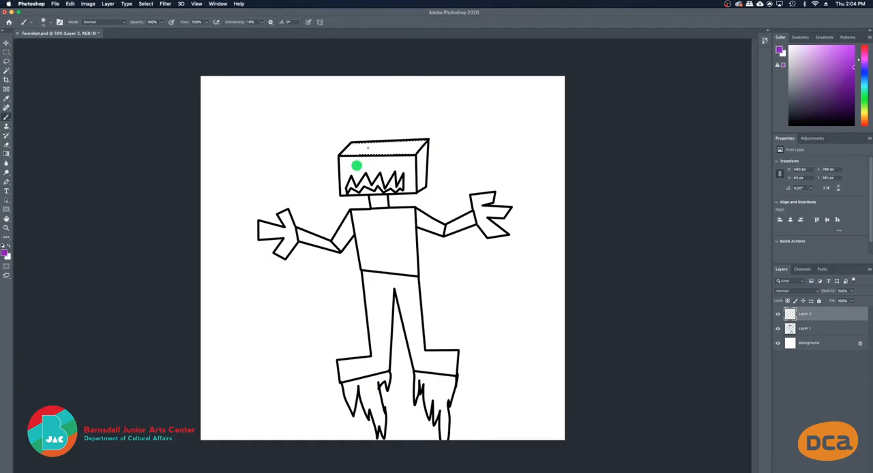
{"action": "left_click", "coordinate": [45, 22]}
{"action": "left_click", "coordinate": [56, 44]}
{"action": "mouse_move", "coordinate": [324, 115]}
{"action": "left_mouse_down"}
{"action": "mouse_move", "coordinate": [379, 283]}
{"action": "mouse_move", "coordinate": [346, 129]}
{"action": "mouse_move", "coordinate": [373, 99]}
{"action": "mouse_move", "coordinate": [390, 149]}
{"action": "left_mouse_up"}
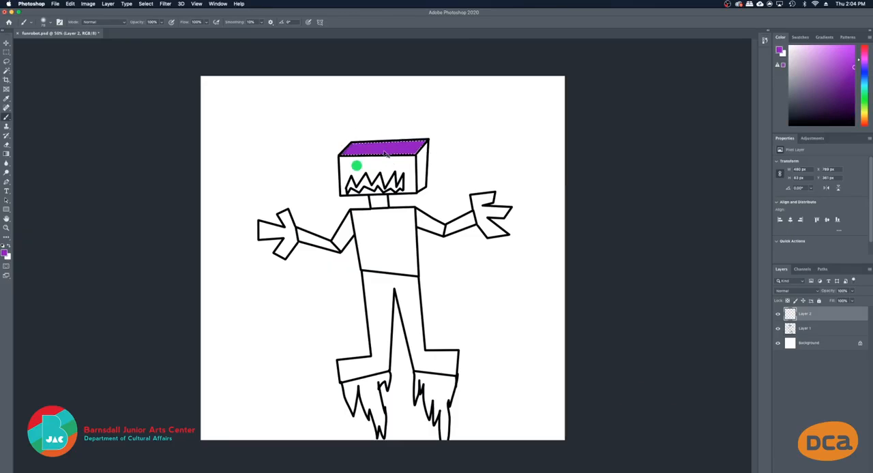
{"action": "key", "text": "super+d"}
Select the head's side face, the head's front face and the torso together with the Magic Wand
{"action": "key", "text": "w"}
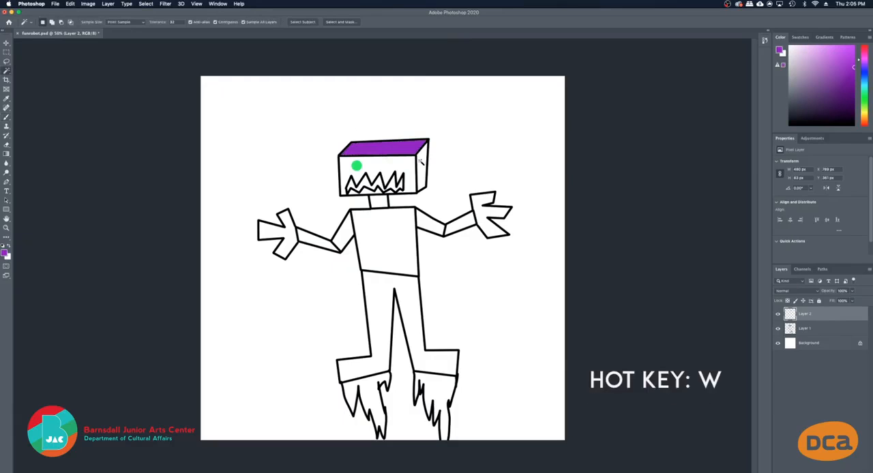
{"action": "left_click", "coordinate": [421, 164]}
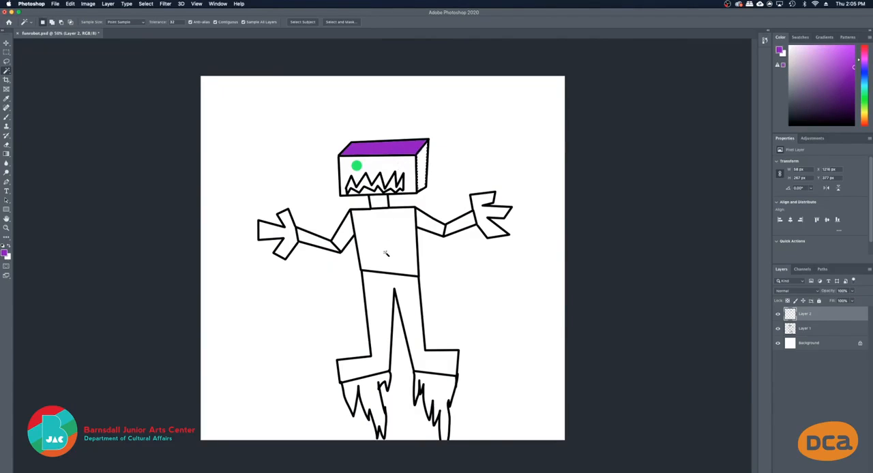
{"action": "left_click", "coordinate": [412, 166], "text": "shift"}
{"action": "left_click", "coordinate": [383, 225], "text": "shift"}
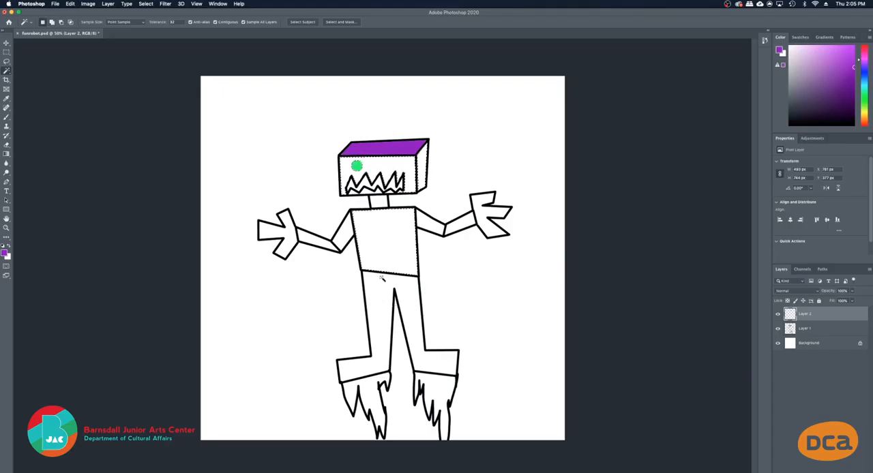
Brush purple over the selected side and front faces of the head and along the torso's upper right edge
{"action": "key", "text": "b"}
{"action": "mouse_move", "coordinate": [410, 224]}
{"action": "left_mouse_down"}
{"action": "mouse_move", "coordinate": [410, 176]}
{"action": "mouse_move", "coordinate": [433, 115]}
{"action": "mouse_move", "coordinate": [427, 225]}
{"action": "mouse_move", "coordinate": [411, 113]}
{"action": "left_mouse_up"}
{"action": "left_click_drag", "start_coordinate": [475, 189], "coordinate": [328, 139]}
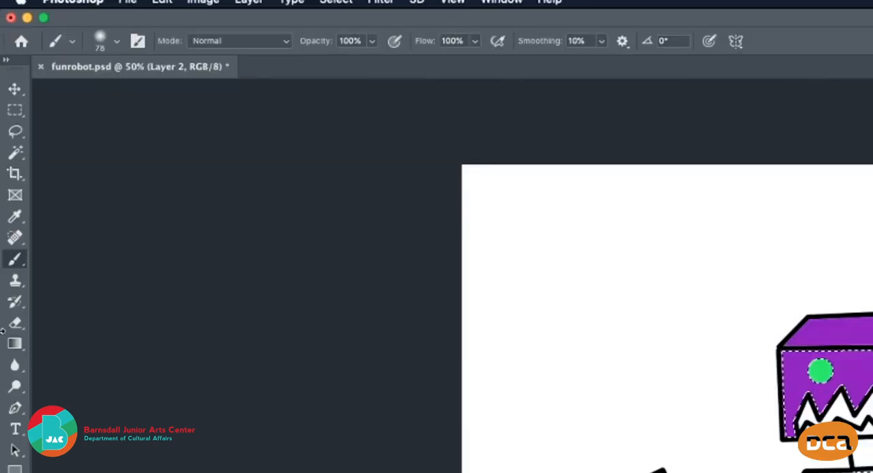
Fill the rest of the selected torso with purple using the Paint Bucket tool, and clear the selection
{"action": "left_click", "coordinate": [14, 344]}
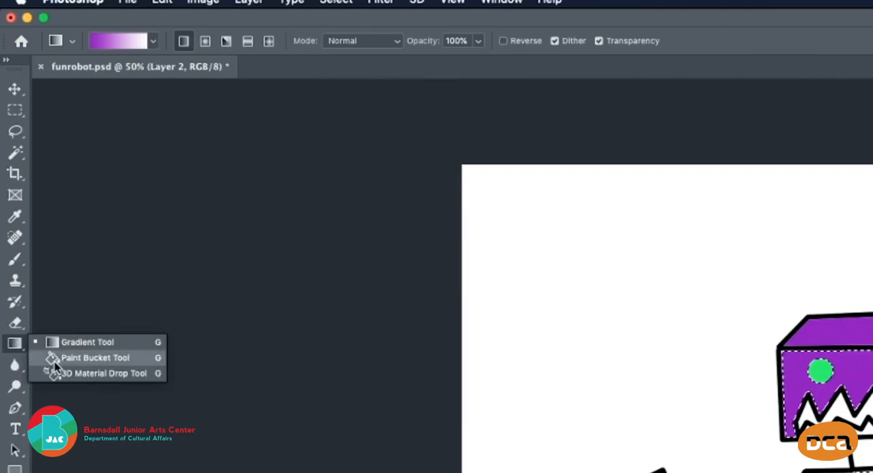
{"action": "left_click", "coordinate": [92, 357]}
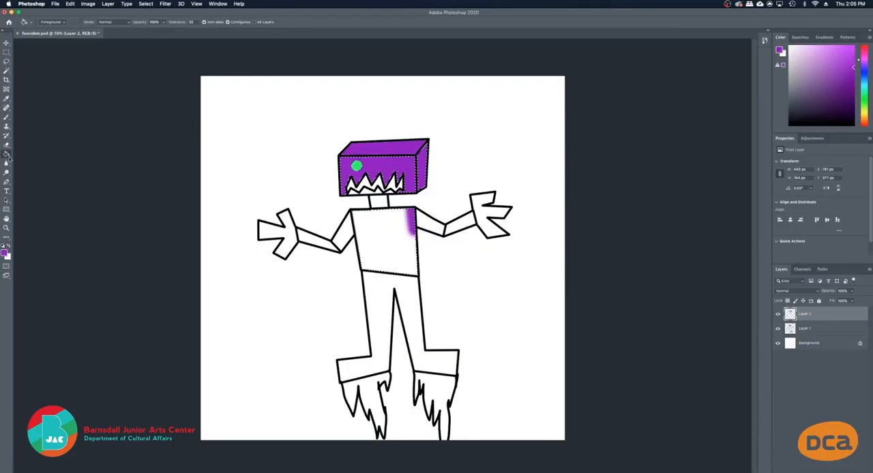
{"action": "left_click", "coordinate": [396, 236]}
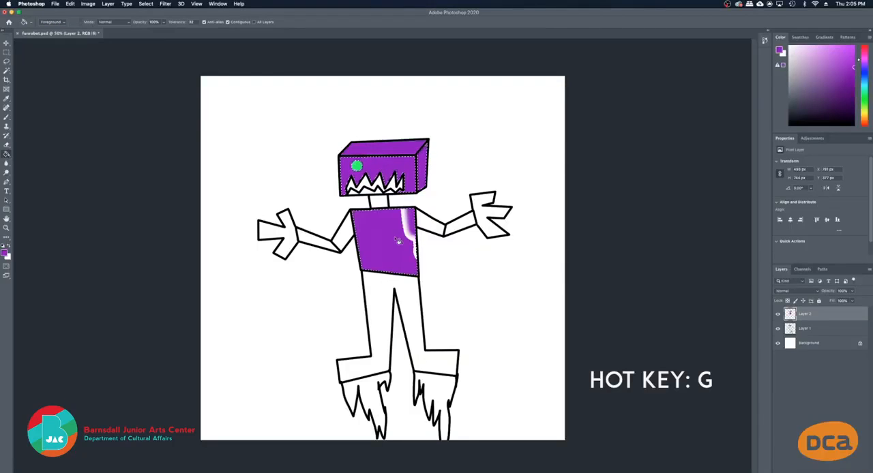
{"action": "left_click", "coordinate": [405, 225]}
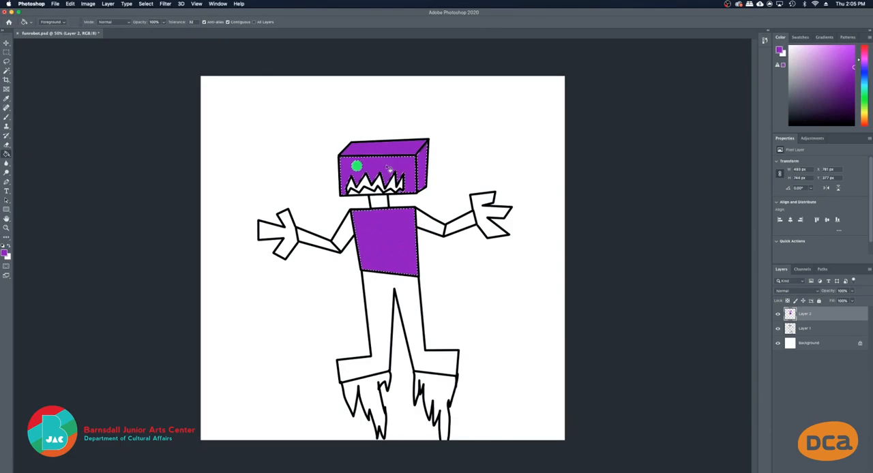
{"action": "key", "text": "super+d"}
With the Paint Bucket set to All Layers, fill the white gaps below the robot's lower teeth with purple
{"action": "scroll", "coordinate": [369, 189], "scroll_direction": "up", "scroll_amount": 5}
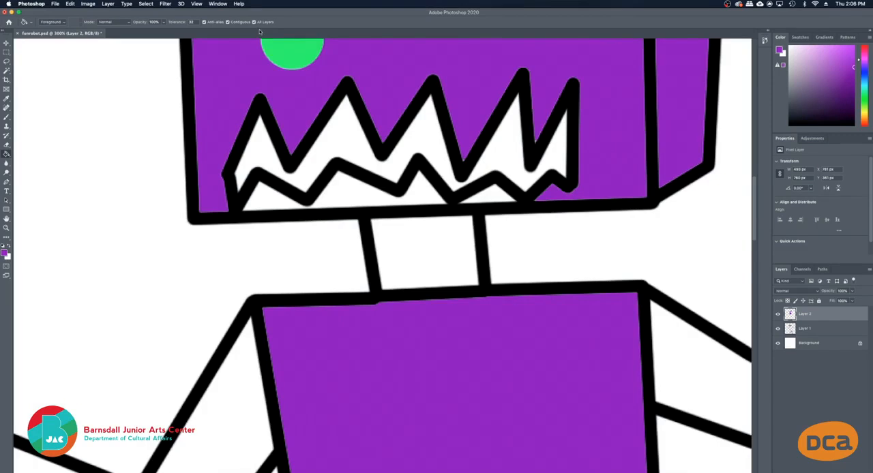
{"action": "left_click", "coordinate": [357, 192]}
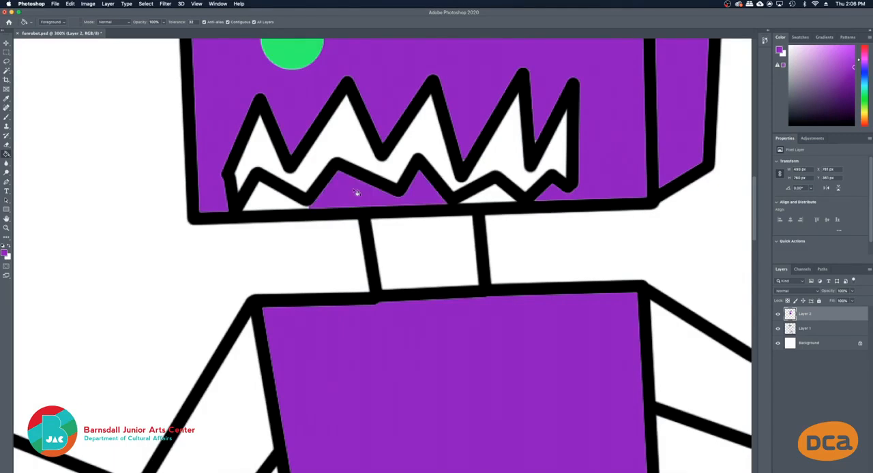
{"action": "left_click", "coordinate": [278, 201]}
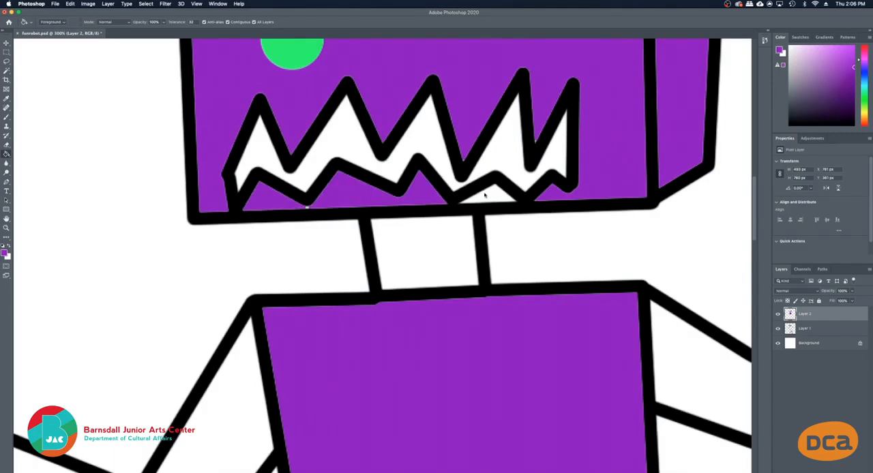
{"action": "left_click", "coordinate": [485, 195]}
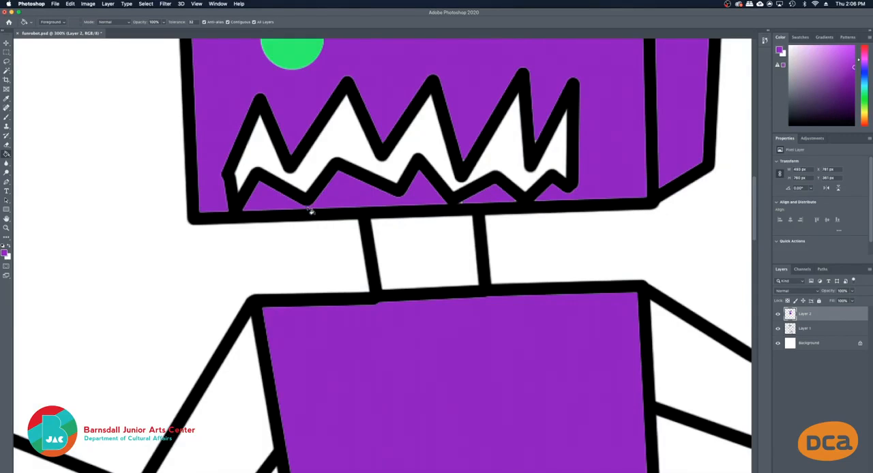
Fit the robot on screen, hide Layer 2 and add a new layer above it
{"action": "key", "text": "z"}
{"action": "right_click", "coordinate": [424, 156]}
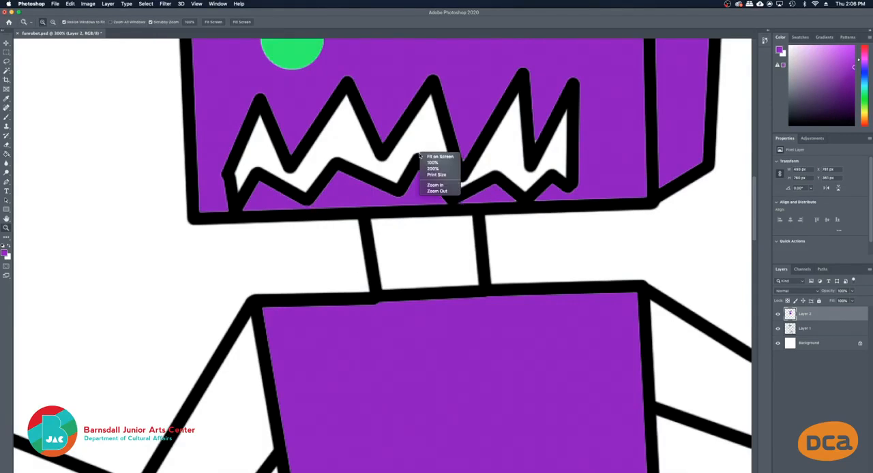
{"action": "left_click", "coordinate": [427, 156]}
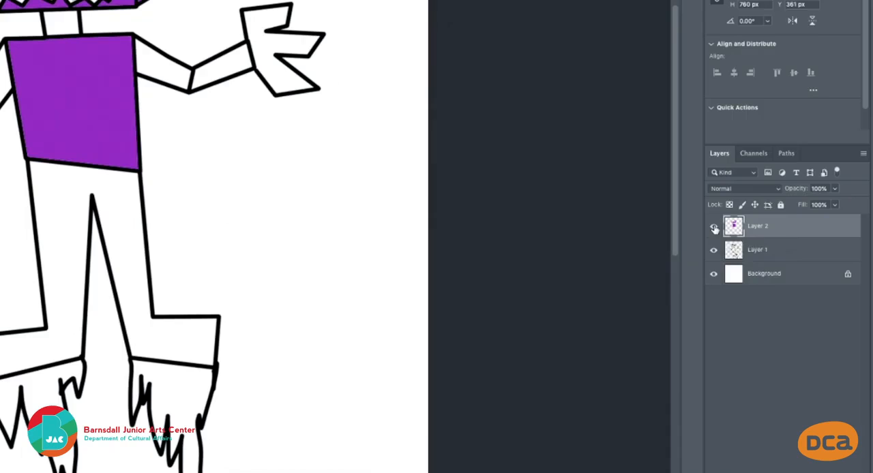
{"action": "left_click", "coordinate": [778, 313]}
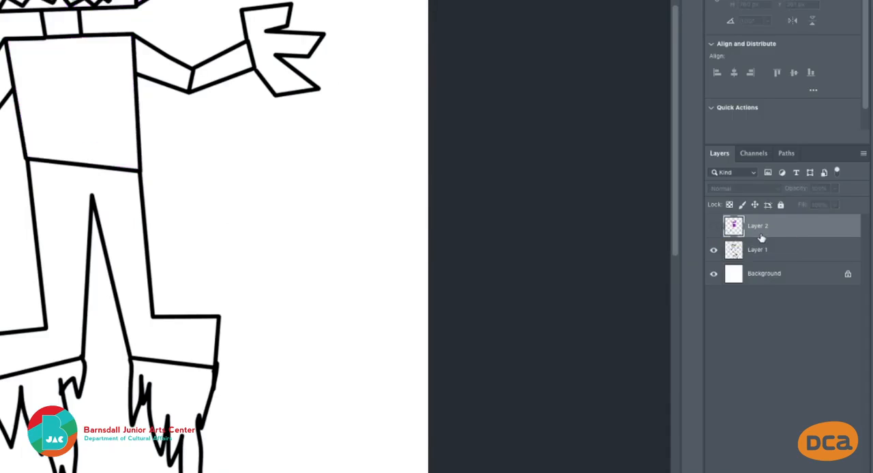
{"action": "left_click", "coordinate": [714, 228]}
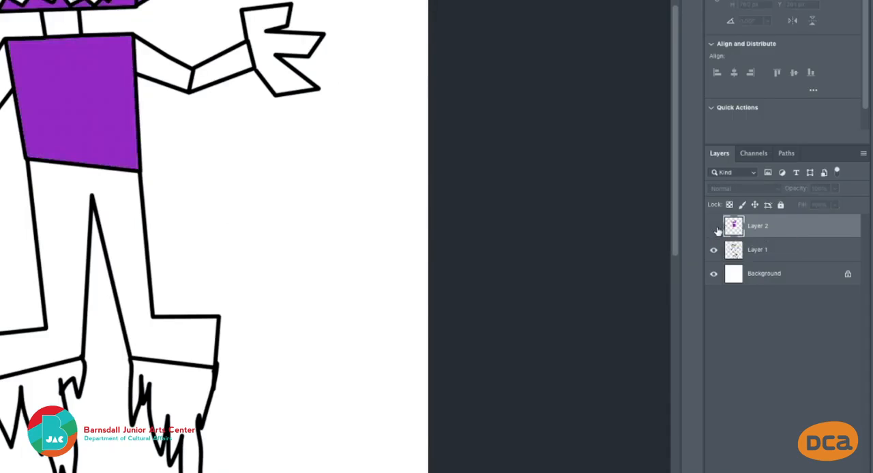
{"action": "left_click", "coordinate": [714, 228]}
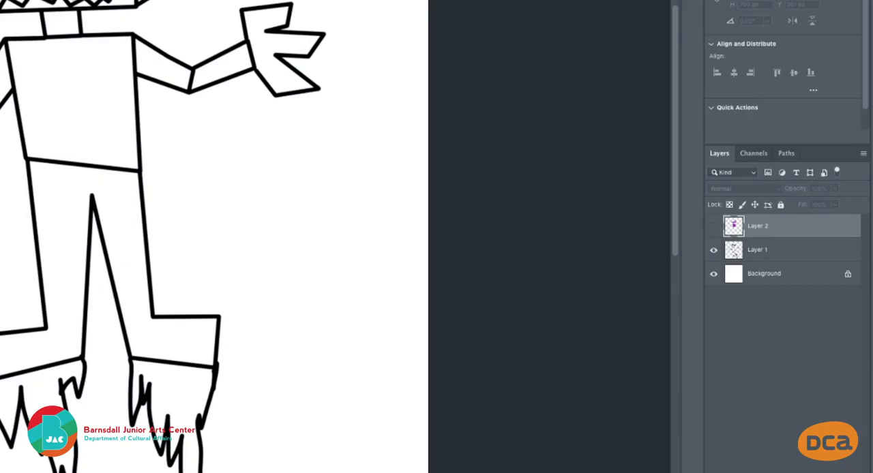
{"action": "left_click", "coordinate": [831, 471]}
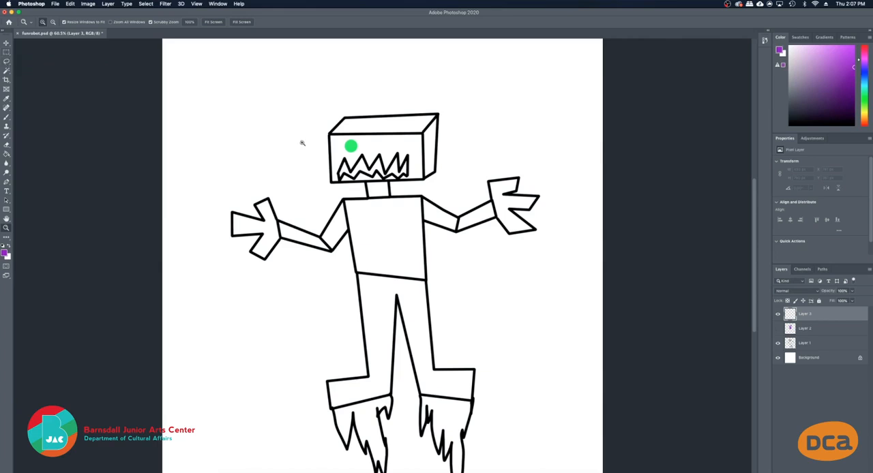
Select the front face of the robot's head and the torso with the Magic Wand on Layer 3
{"action": "key", "text": "w"}
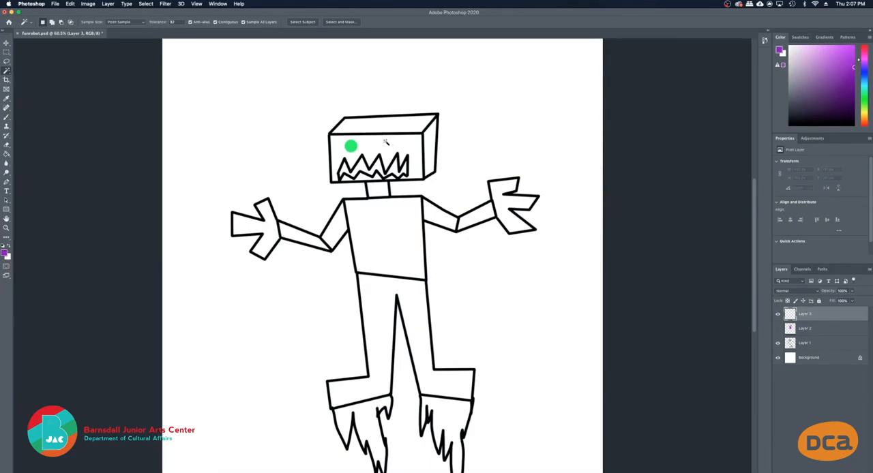
{"action": "left_click", "coordinate": [386, 143]}
{"action": "left_click", "coordinate": [382, 236], "text": "shift"}
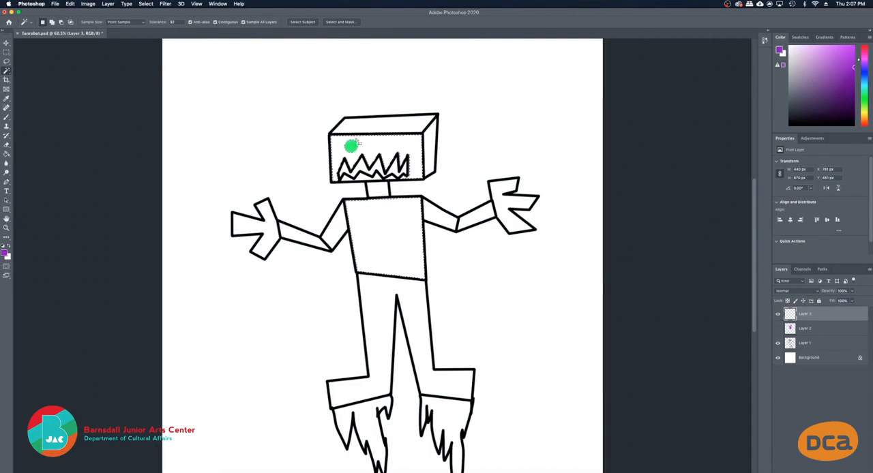
Activate the Gradient tool and show the Basics presets as larger thumbnails in the Gradient Editor
{"action": "left_click", "coordinate": [7, 154]}
{"action": "left_click", "coordinate": [6, 155]}
{"action": "left_click", "coordinate": [22, 153]}
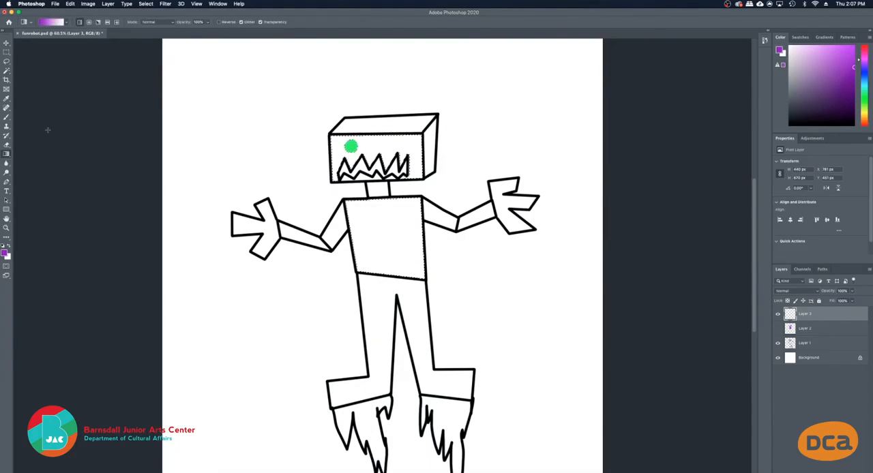
{"action": "left_click", "coordinate": [41, 21]}
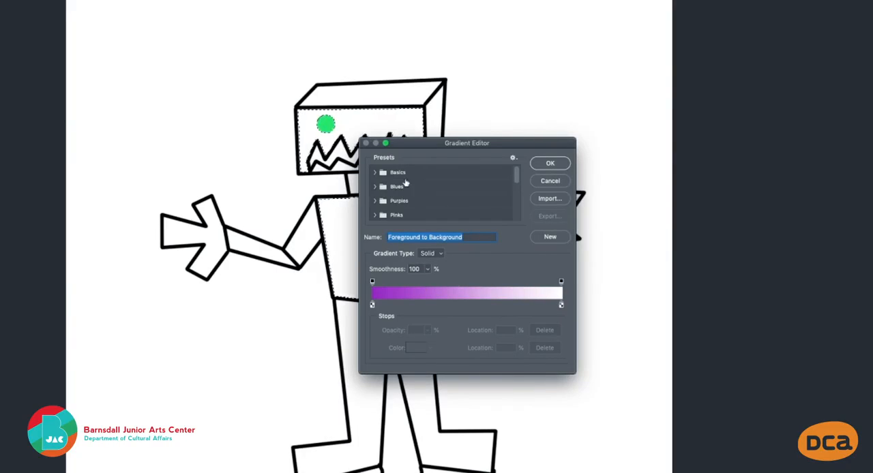
{"action": "left_click", "coordinate": [375, 173]}
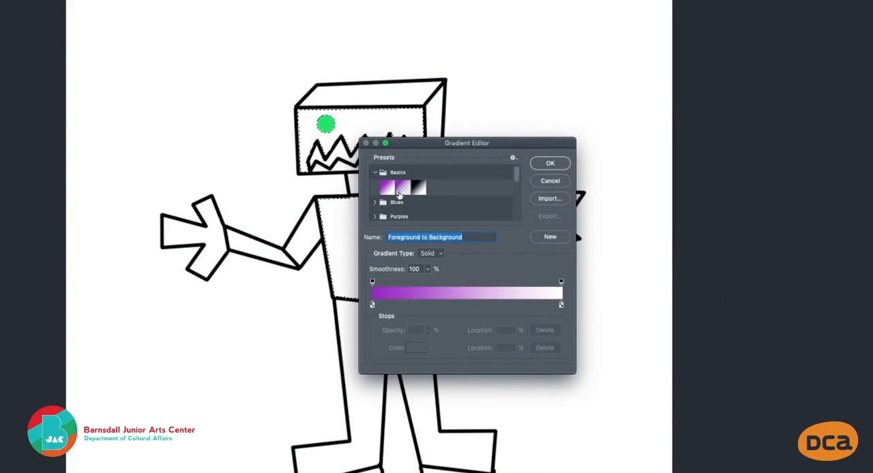
{"action": "left_click", "coordinate": [513, 158]}
{"action": "left_click", "coordinate": [498, 158]}
{"action": "left_click", "coordinate": [512, 157]}
{"action": "left_click", "coordinate": [538, 180]}
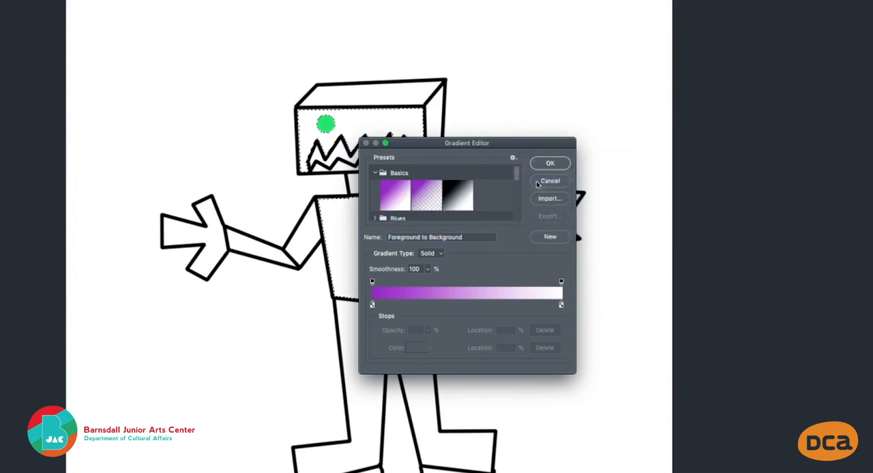
Enlarge the Gradient Editor and choose the purple-to-pink Pink_16 preset from the Pinks group
{"action": "left_click_drag", "start_coordinate": [565, 138], "coordinate": [612, 1]}
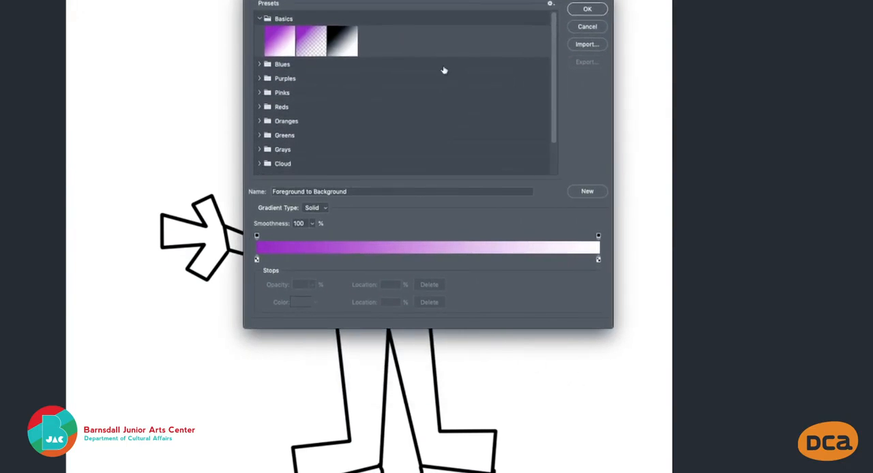
{"action": "left_click", "coordinate": [550, 4]}
{"action": "left_click", "coordinate": [518, 4]}
{"action": "left_click", "coordinate": [259, 79]}
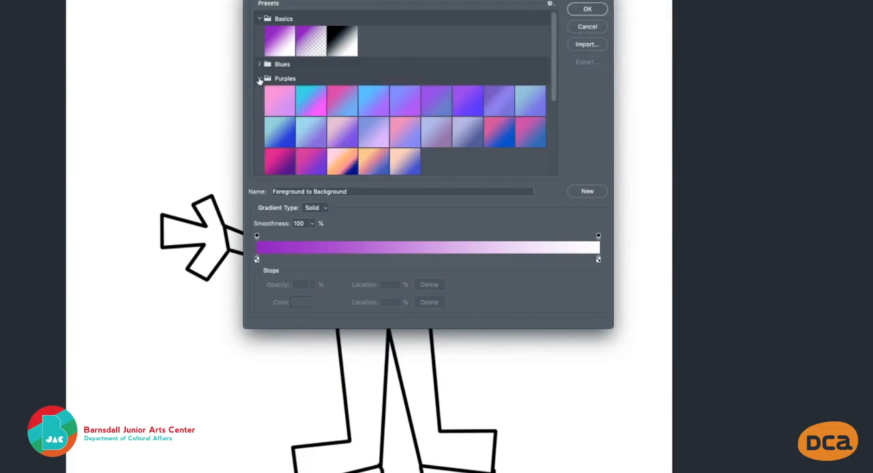
{"action": "scroll", "coordinate": [402, 144], "scroll_direction": "down", "scroll_amount": 3}
{"action": "left_click", "coordinate": [260, 131]}
{"action": "scroll", "coordinate": [316, 146], "scroll_direction": "down", "scroll_amount": 2}
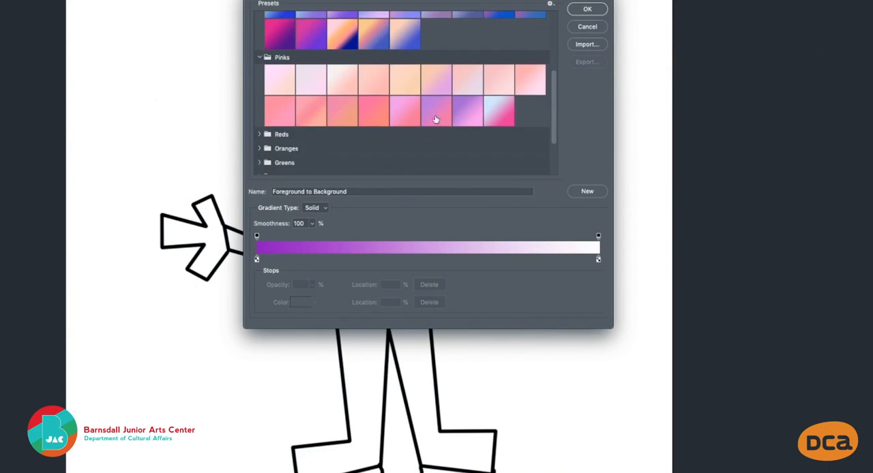
{"action": "left_click", "coordinate": [468, 115]}
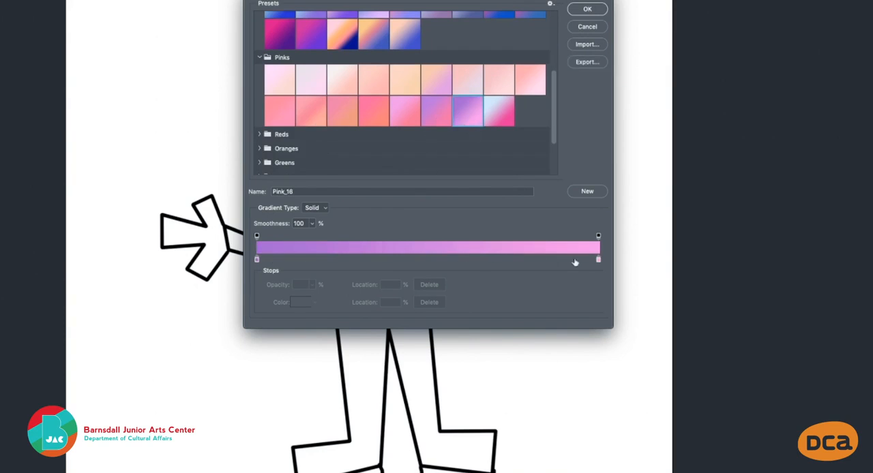
{"action": "left_click", "coordinate": [572, 8]}
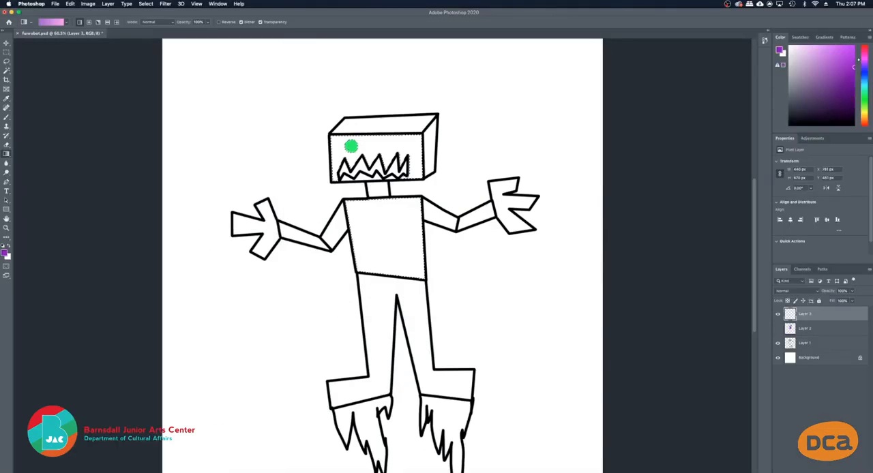
Apply the gradient diagonally from the upper left corner of the head's front face to the torso's lower right corner
{"action": "left_click_drag", "start_coordinate": [332, 139], "coordinate": [416, 254]}
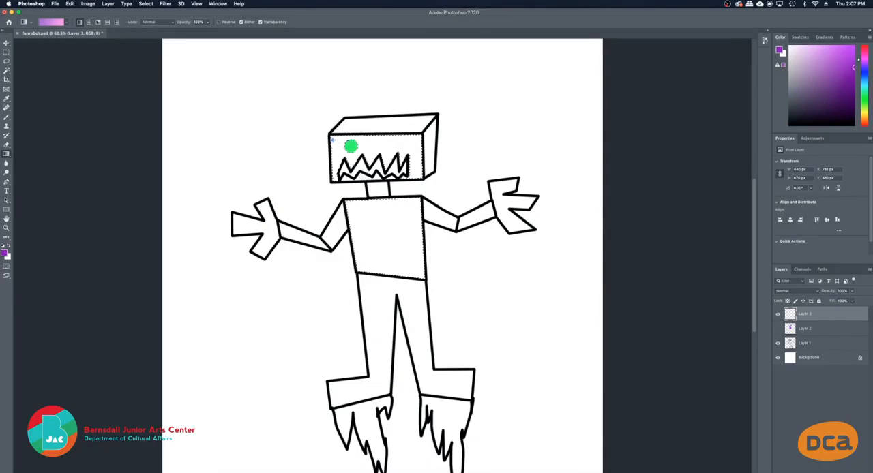
{"action": "left_click_drag", "start_coordinate": [333, 141], "coordinate": [424, 258]}
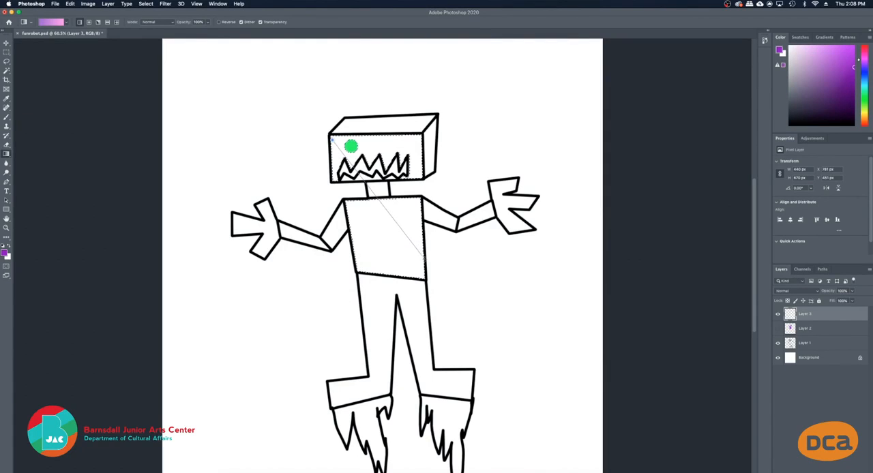
{"action": "left_click_drag", "start_coordinate": [424, 258], "coordinate": [425, 280]}
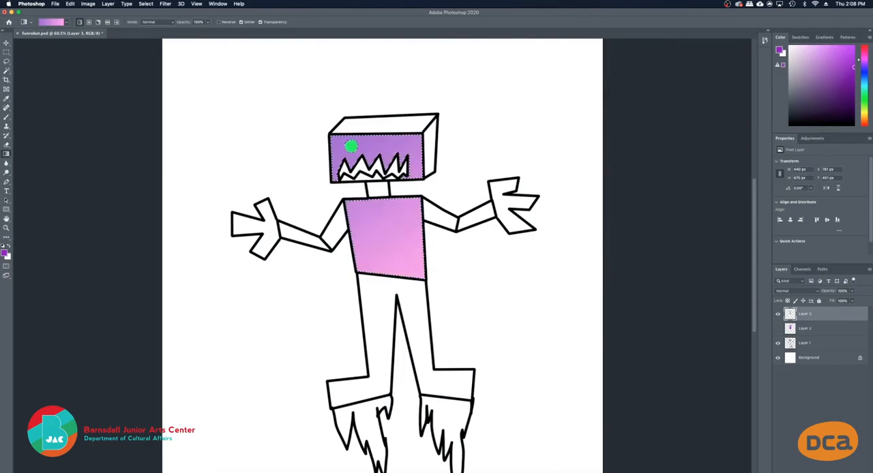
Clear the selection and change the start color stop of the Pink_16 gradient to a blue-violet
{"action": "key", "text": "super+d"}
{"action": "left_click", "coordinate": [42, 22]}
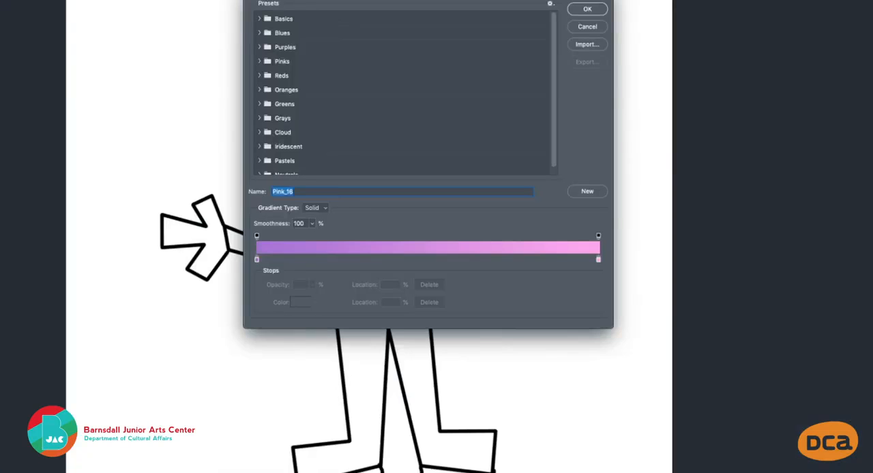
{"action": "left_click", "coordinate": [257, 262]}
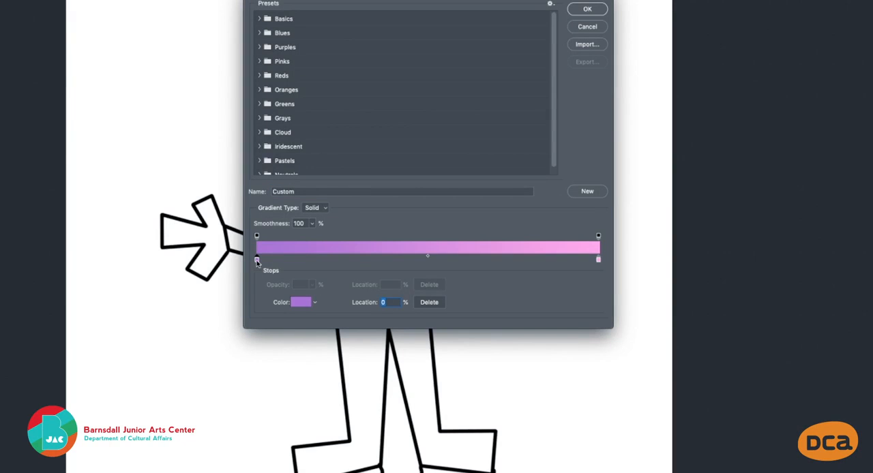
{"action": "double_click", "coordinate": [257, 261]}
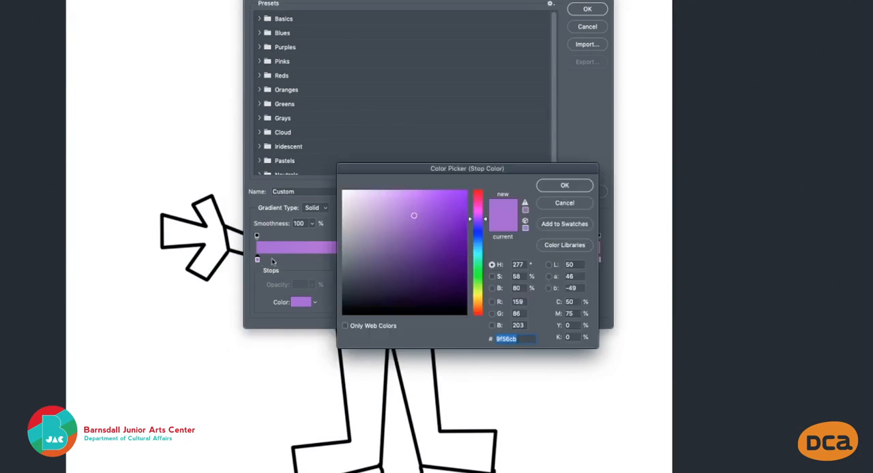
{"action": "left_click", "coordinate": [479, 230]}
{"action": "left_click", "coordinate": [566, 186]}
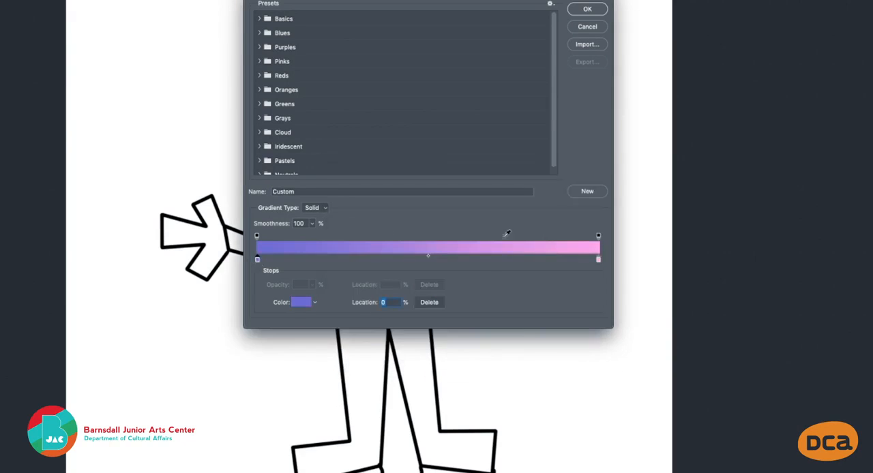
Set the gradient's end color stop to blue 0c68b5 and accept the custom gradient
{"action": "double_click", "coordinate": [598, 260]}
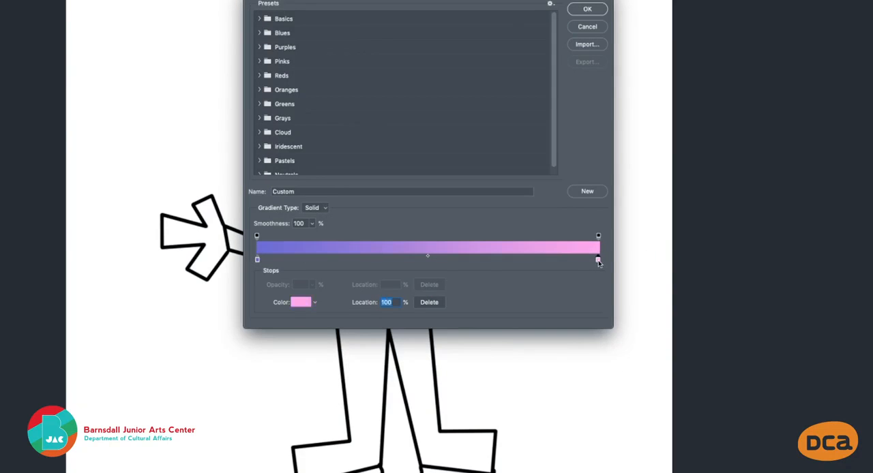
{"action": "left_click", "coordinate": [477, 242]}
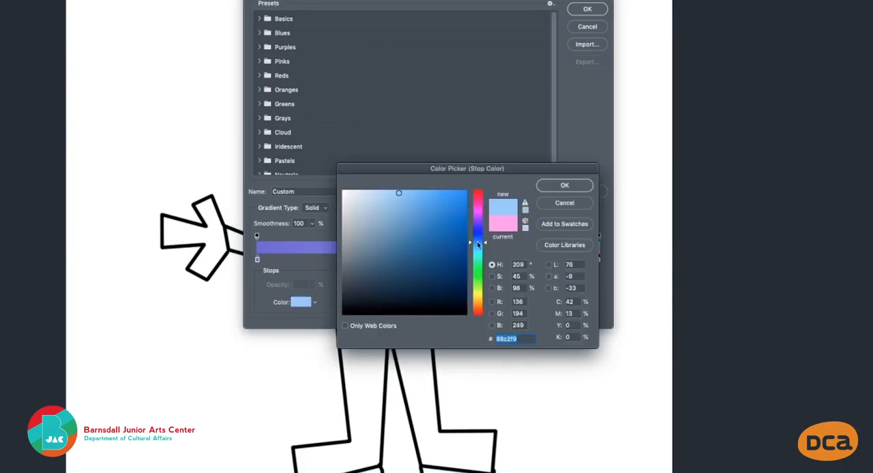
{"action": "left_click", "coordinate": [461, 211]}
{"action": "mouse_move", "coordinate": [461, 211]}
{"action": "left_mouse_down"}
{"action": "mouse_move", "coordinate": [466, 204]}
{"action": "mouse_move", "coordinate": [451, 239]}
{"action": "mouse_move", "coordinate": [459, 225]}
{"action": "left_mouse_up"}
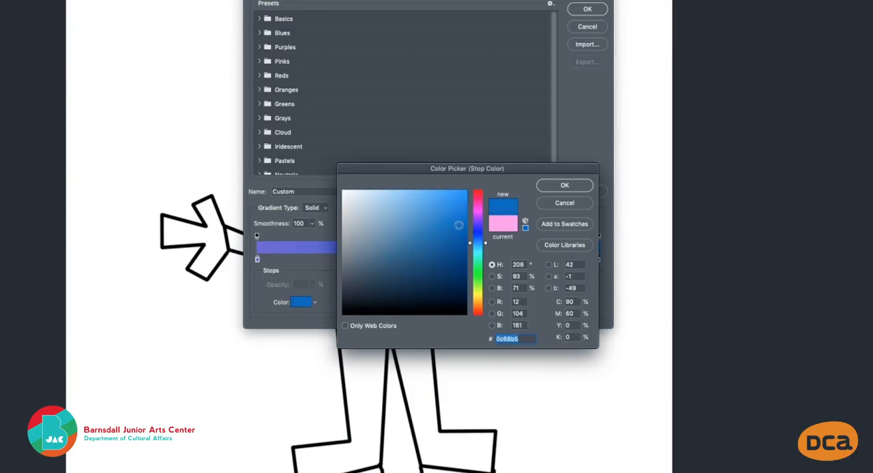
{"action": "left_click", "coordinate": [561, 186]}
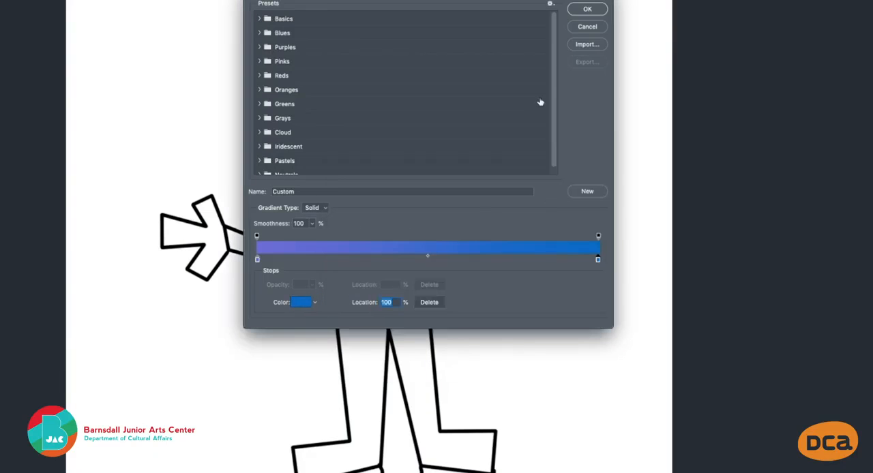
{"action": "left_click", "coordinate": [587, 8]}
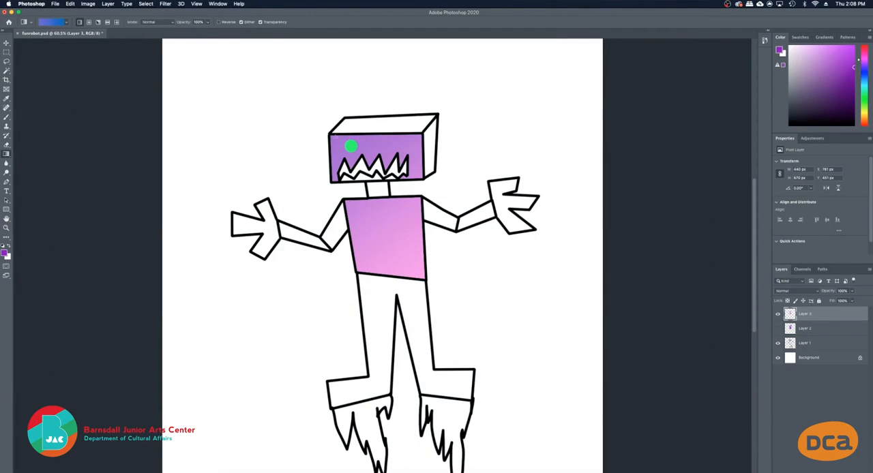
Try to apply the custom gradient diagonally across the robot with nothing selected, and undo it
{"action": "left_click_drag", "start_coordinate": [286, 108], "coordinate": [509, 315]}
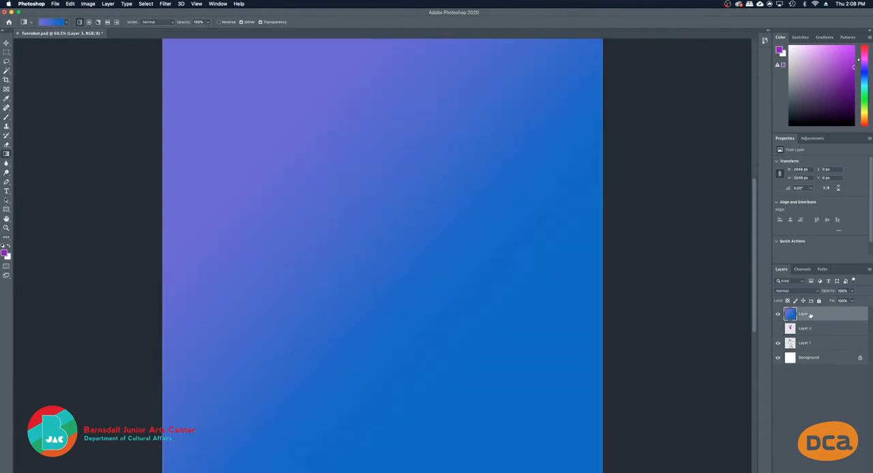
{"action": "key", "text": "super+z"}
Reselect the head's front face and the torso, fill them diagonally with the violet-to-blue gradient, and deselect
{"action": "key", "text": "w"}
{"action": "left_click", "coordinate": [387, 221]}
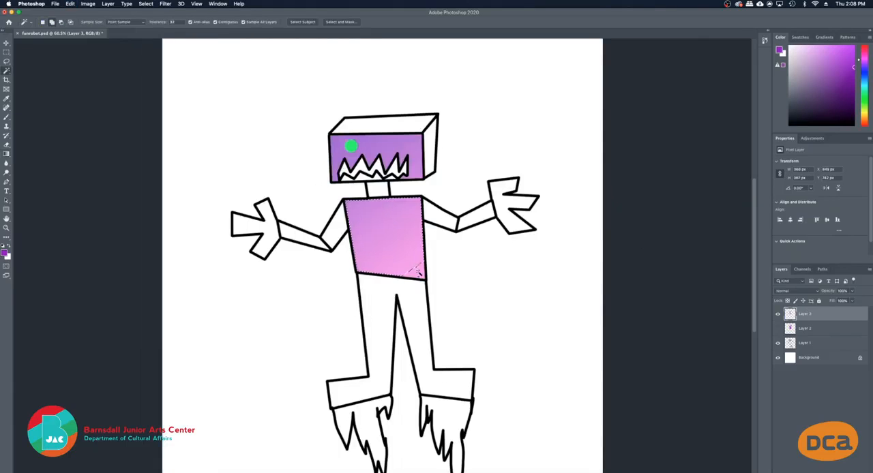
{"action": "left_click", "coordinate": [417, 273], "text": "shift"}
{"action": "left_click", "coordinate": [413, 143], "text": "shift"}
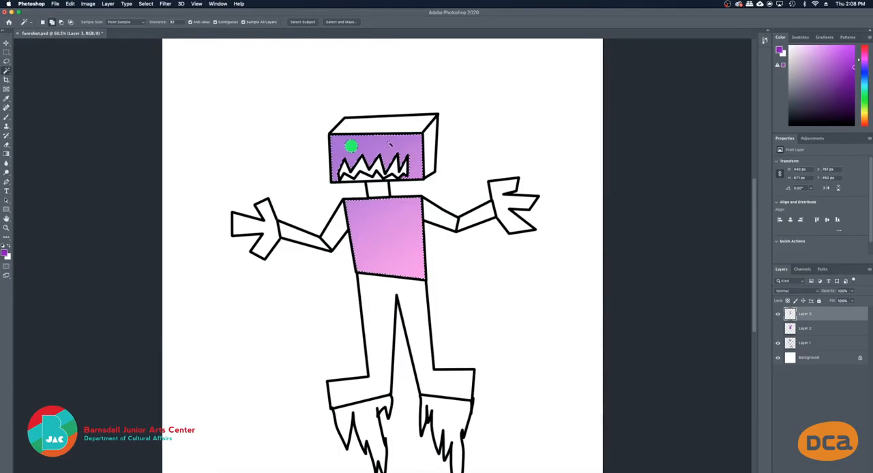
{"action": "key", "text": "g"}
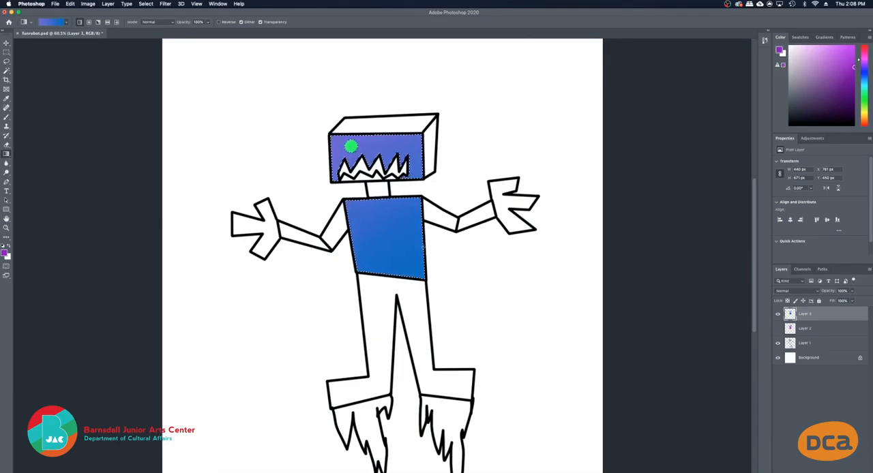
{"action": "key", "text": "super+d"}
Select the arms, hands, top and side of the head, legs and boots together with the Magic Wand
{"action": "key", "text": "w"}
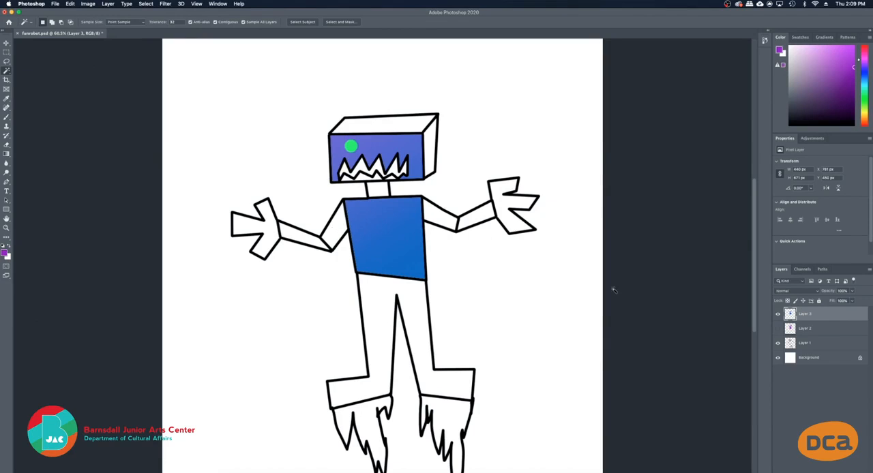
{"action": "left_click", "coordinate": [337, 232]}
{"action": "left_click", "coordinate": [301, 236], "text": "shift"}
{"action": "left_click", "coordinate": [488, 208], "text": "shift"}
{"action": "left_click", "coordinate": [496, 190], "text": "shift"}
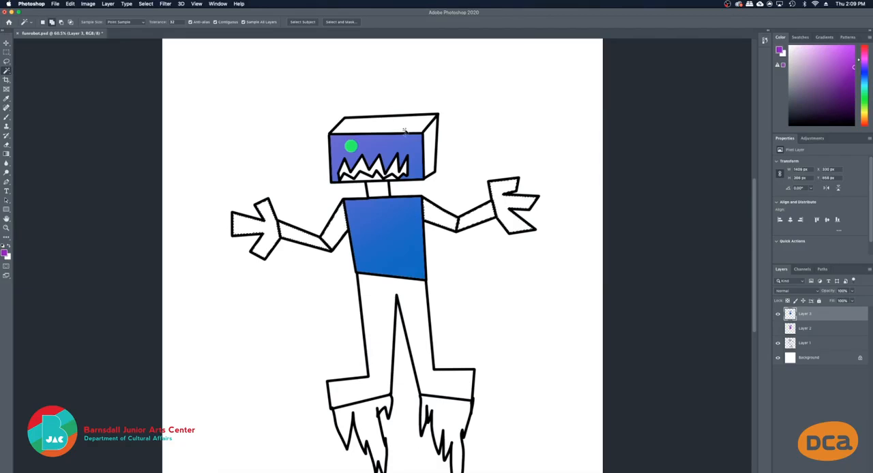
{"action": "left_click", "coordinate": [405, 123], "text": "shift"}
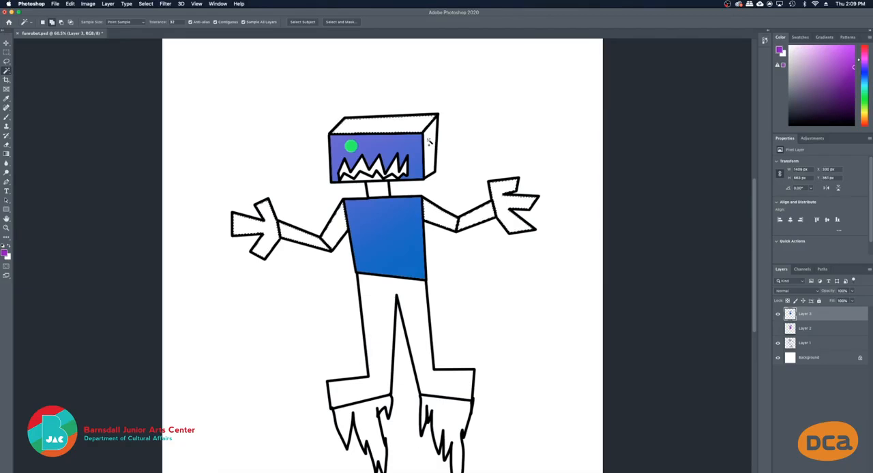
{"action": "left_click", "coordinate": [412, 324], "text": "shift"}
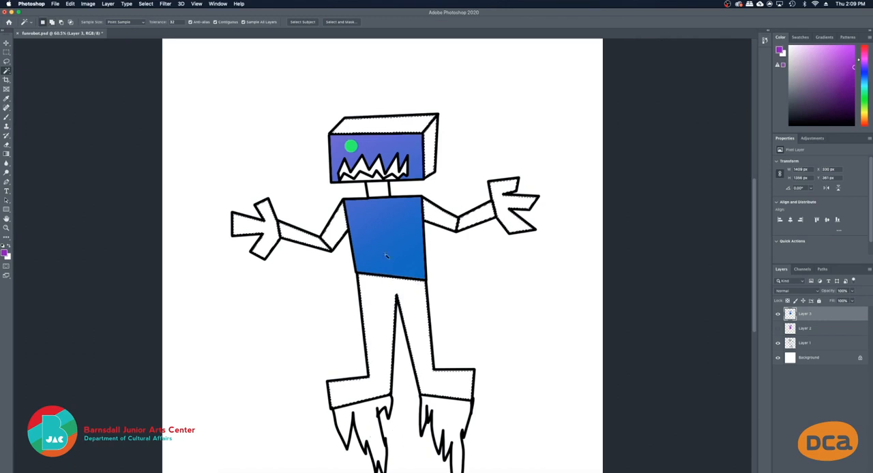
Apply the violet-to-blue gradient diagonally from the canvas's upper left corner across the selected robot parts, and deselect
{"action": "key", "text": "g"}
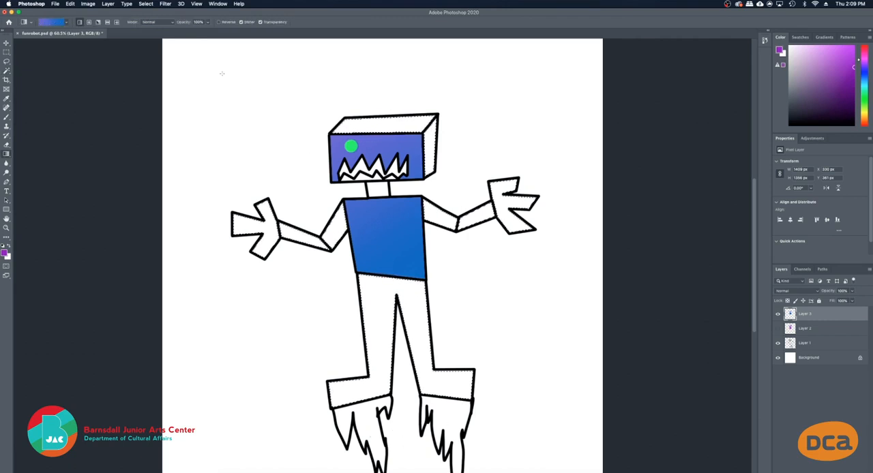
{"action": "left_click_drag", "start_coordinate": [166, 43], "coordinate": [591, 283]}
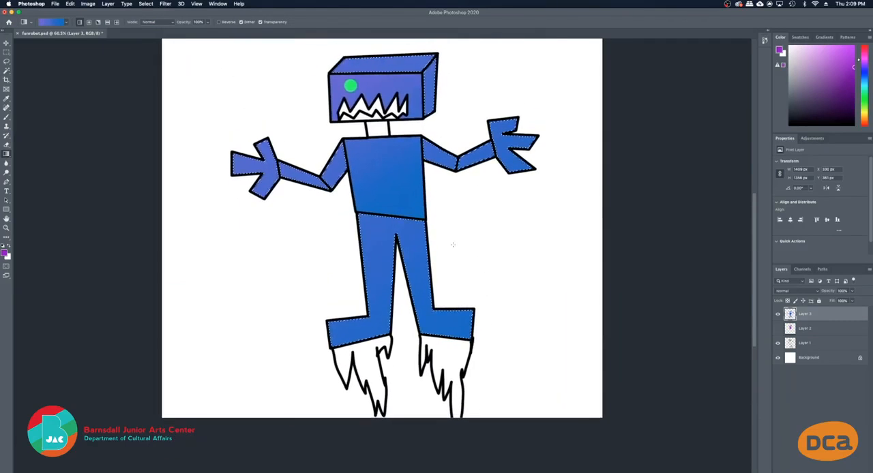
{"action": "key", "text": "super+d"}
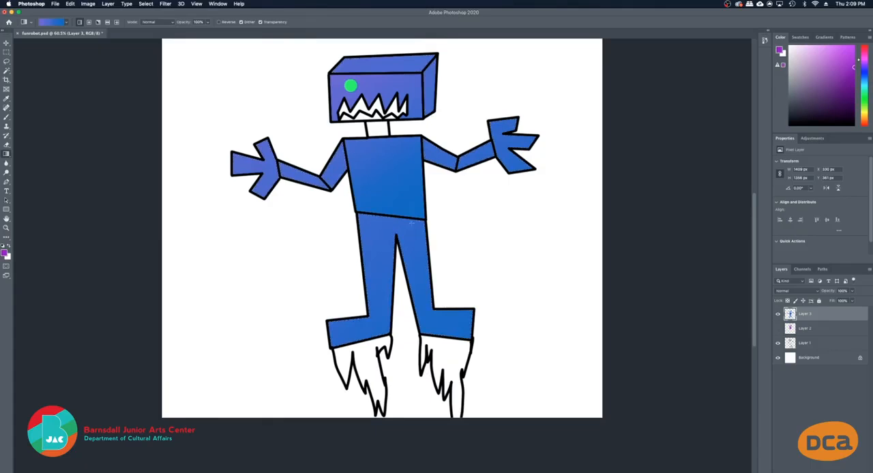
Select the flames under both boots with the Magic Wand
{"action": "scroll", "coordinate": [452, 232], "scroll_direction": "up", "scroll_amount": 1}
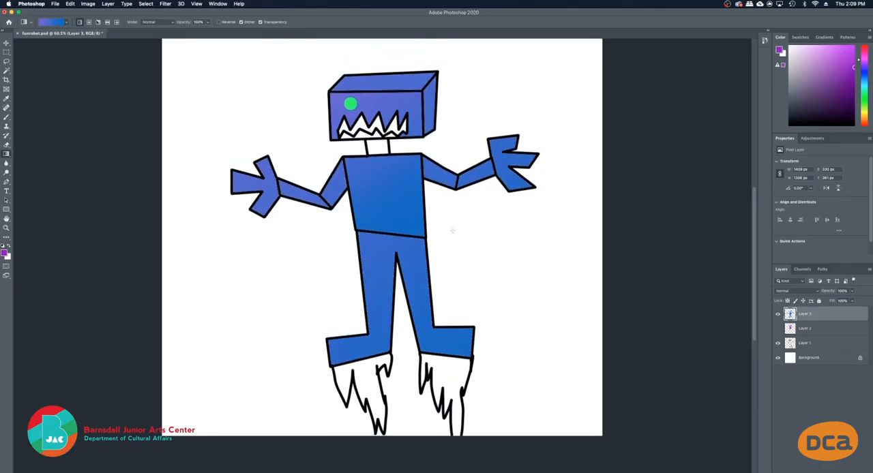
{"action": "scroll", "coordinate": [415, 179], "scroll_direction": "up", "scroll_amount": 1}
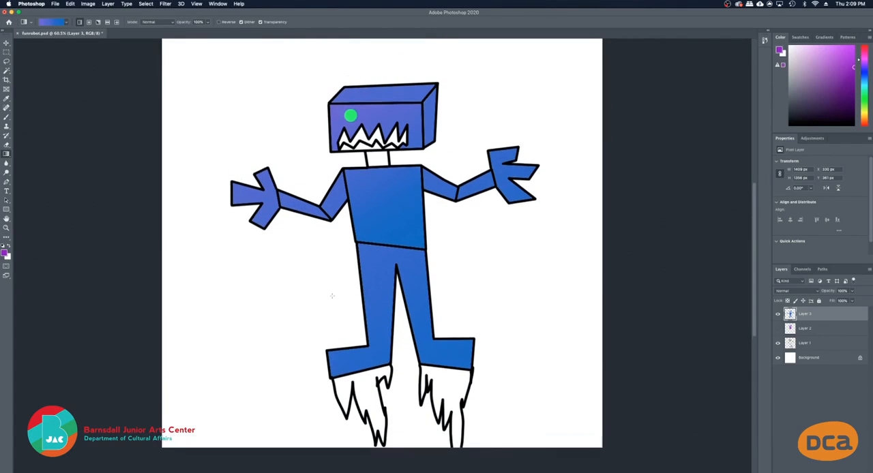
{"action": "scroll", "coordinate": [376, 400], "scroll_direction": "down", "scroll_amount": 1}
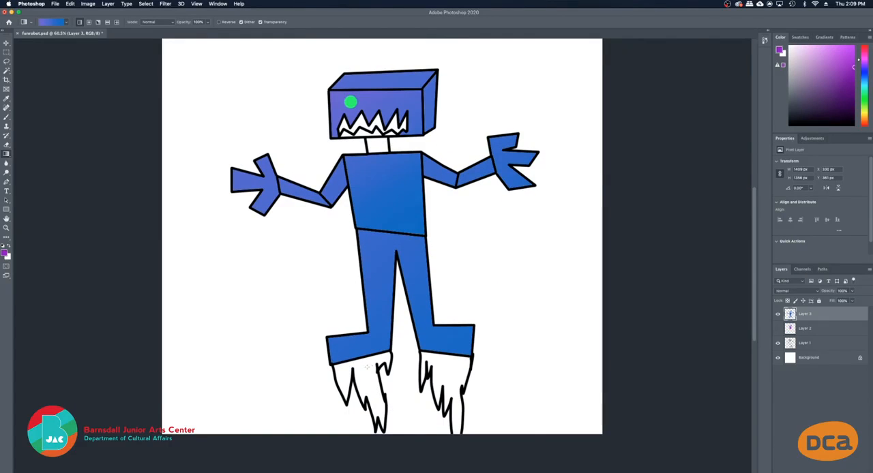
{"action": "scroll", "coordinate": [372, 365], "scroll_direction": "down", "scroll_amount": 1}
{"action": "key", "text": "w"}
{"action": "left_click", "coordinate": [365, 358]}
{"action": "left_click", "coordinate": [445, 357], "text": "shift"}
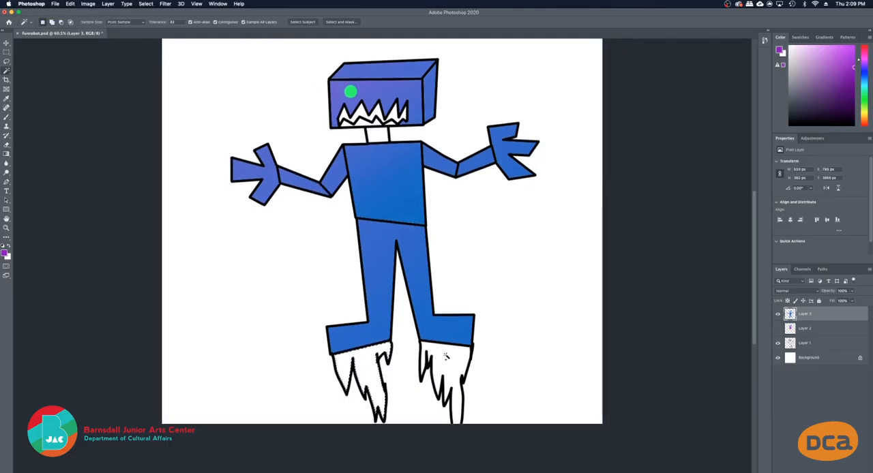
Choose the Iridescent_15 preset from the Iridescent group as the gradient for the Gradient tool
{"action": "key", "text": "g"}
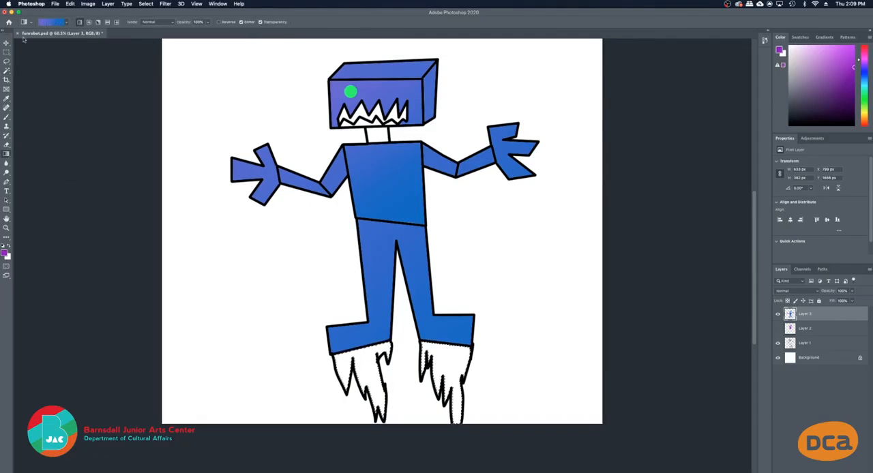
{"action": "left_click", "coordinate": [51, 22]}
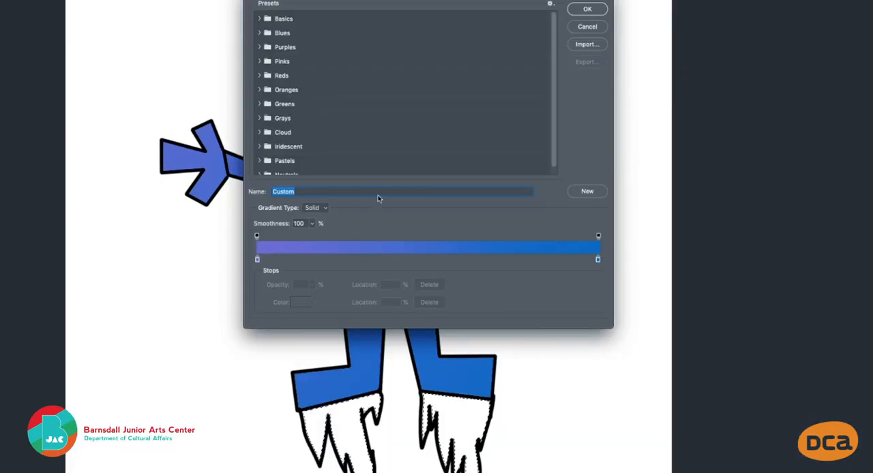
{"action": "scroll", "coordinate": [320, 152], "scroll_direction": "down", "scroll_amount": 1}
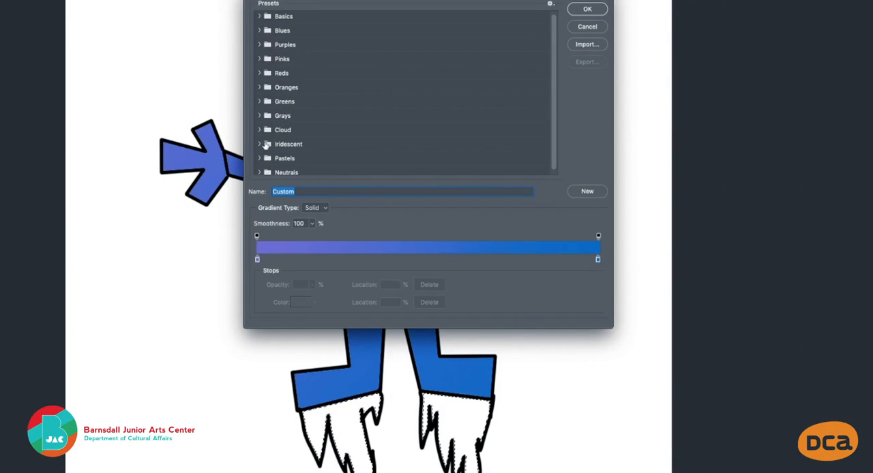
{"action": "left_click", "coordinate": [260, 144]}
{"action": "scroll", "coordinate": [341, 153], "scroll_direction": "down", "scroll_amount": 3}
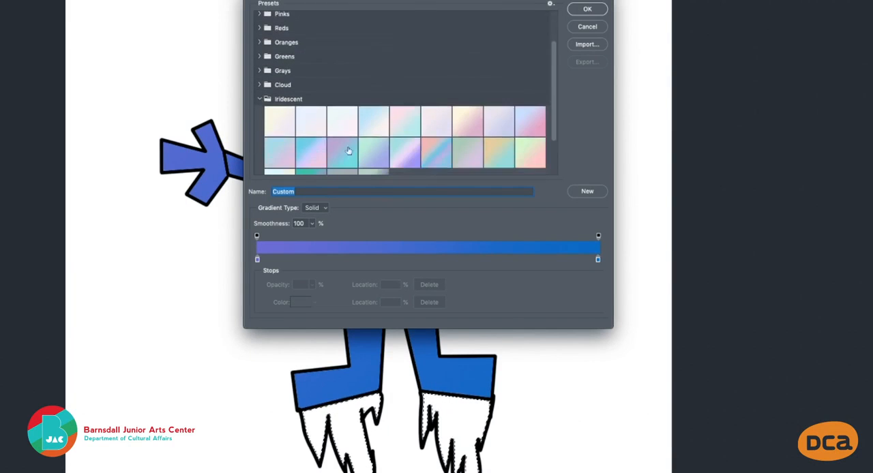
{"action": "scroll", "coordinate": [517, 146], "scroll_direction": "down", "scroll_amount": 1}
{"action": "scroll", "coordinate": [453, 156], "scroll_direction": "down", "scroll_amount": 3}
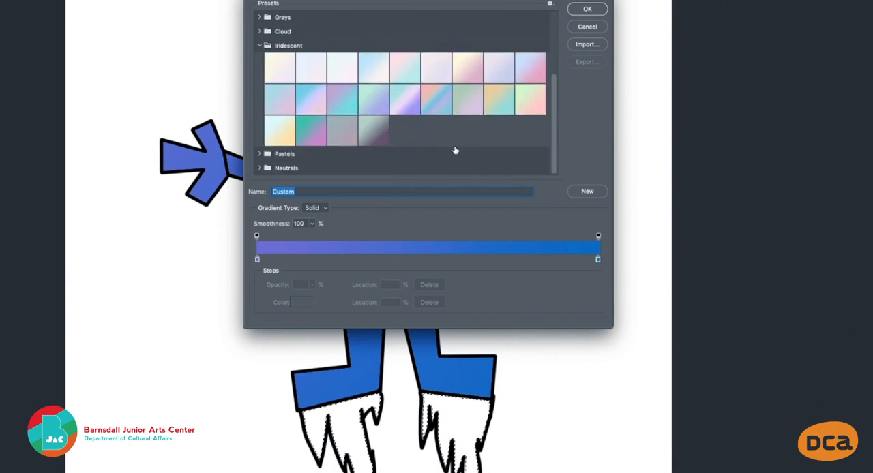
{"action": "left_click", "coordinate": [431, 100]}
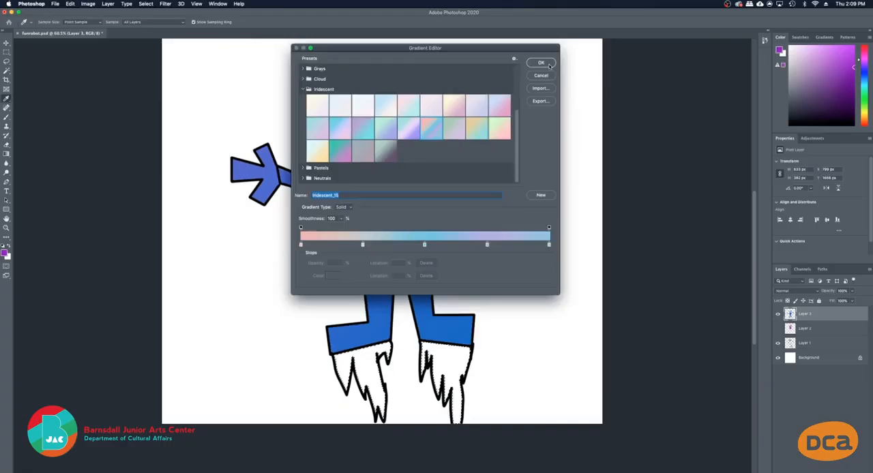
{"action": "left_click", "coordinate": [550, 65]}
Apply the iridescent gradient horizontally from the left flame to the right flame, and deselect
{"action": "scroll", "coordinate": [382, 232], "scroll_direction": "down", "scroll_amount": 1}
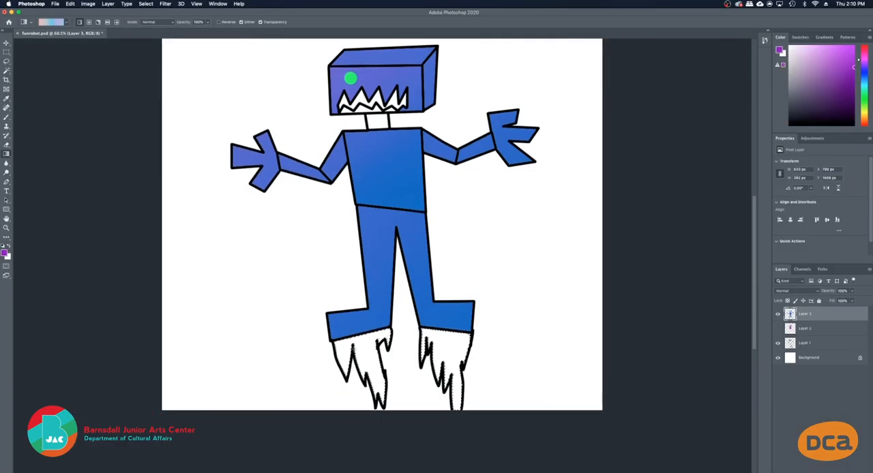
{"action": "left_click_drag", "start_coordinate": [336, 355], "coordinate": [462, 362]}
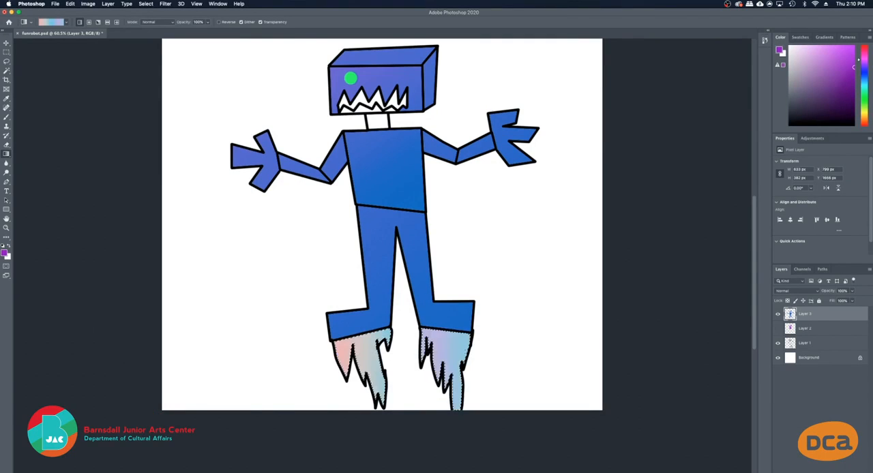
{"action": "scroll", "coordinate": [468, 248], "scroll_direction": "down", "scroll_amount": 1}
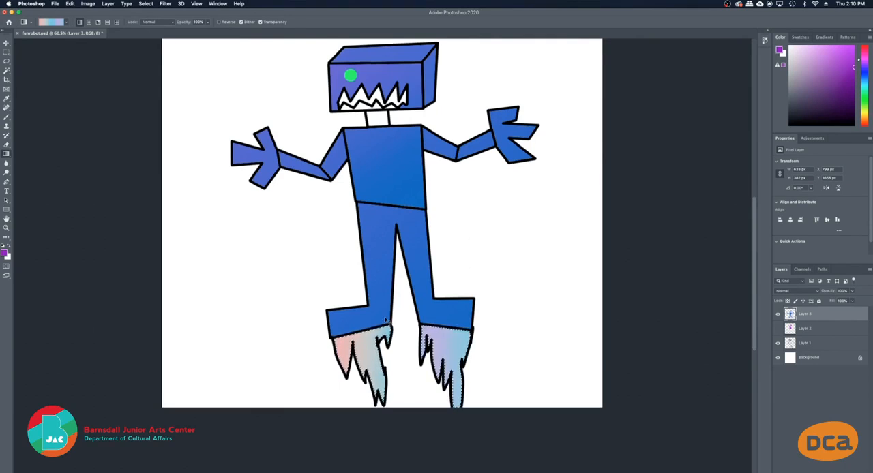
{"action": "key", "text": "super+d"}
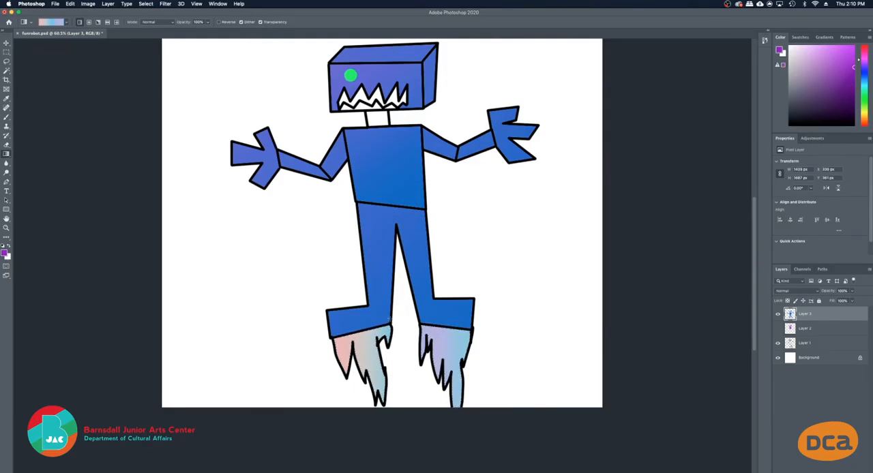
Zoom out to 50% to view the whole colored robot on the canvas
{"action": "scroll", "coordinate": [420, 234], "scroll_direction": "up", "scroll_amount": 5}
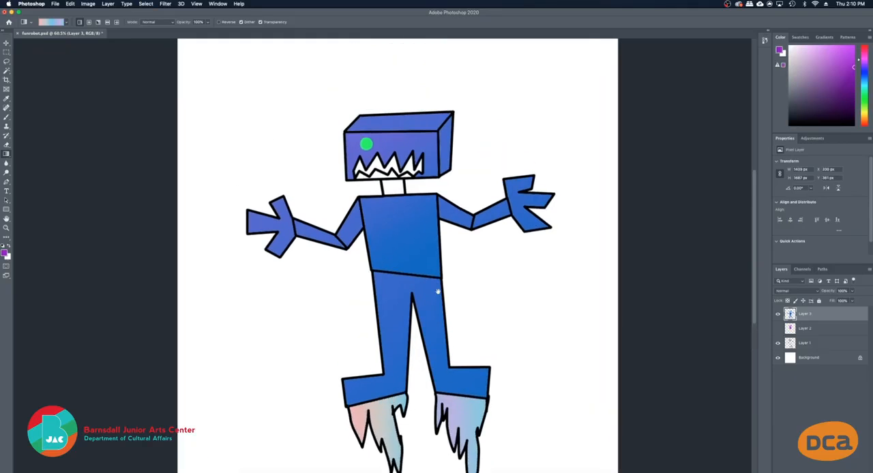
{"action": "key", "text": "z"}
{"action": "left_click", "coordinate": [402, 227], "text": "alt"}
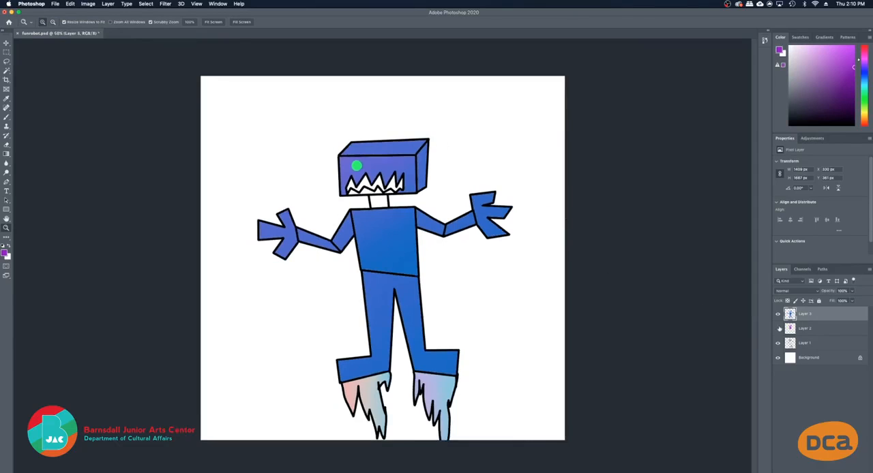
Hide Layer 2 and add a new layer above Layer 3
{"action": "left_click", "coordinate": [779, 328]}
{"action": "key", "text": "alt+shift+super+n"}
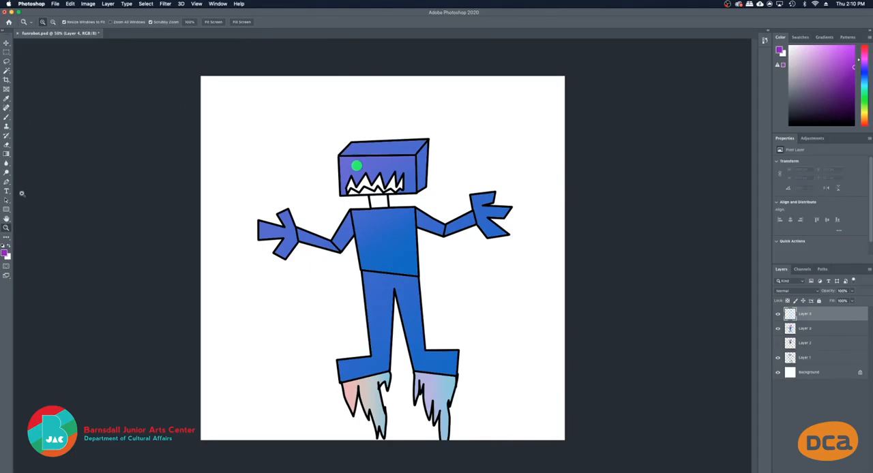
Switch to the Gradient tool and open its current gradient for editing
{"action": "key", "text": "g"}
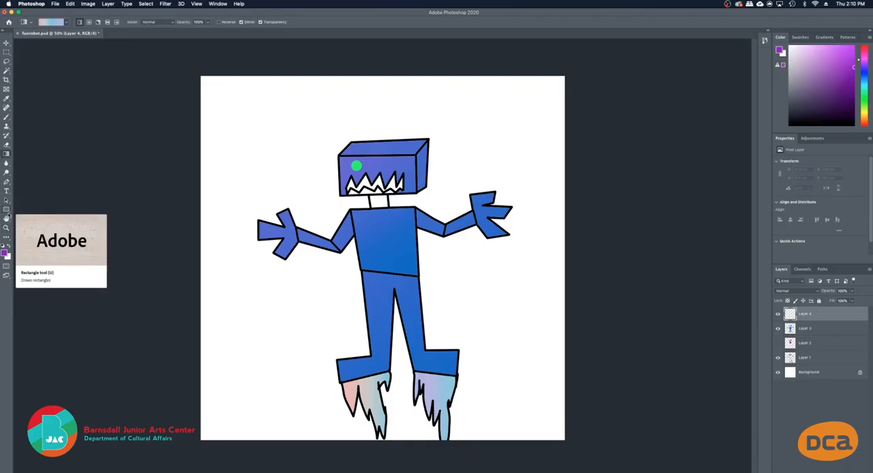
{"action": "left_click", "coordinate": [6, 154]}
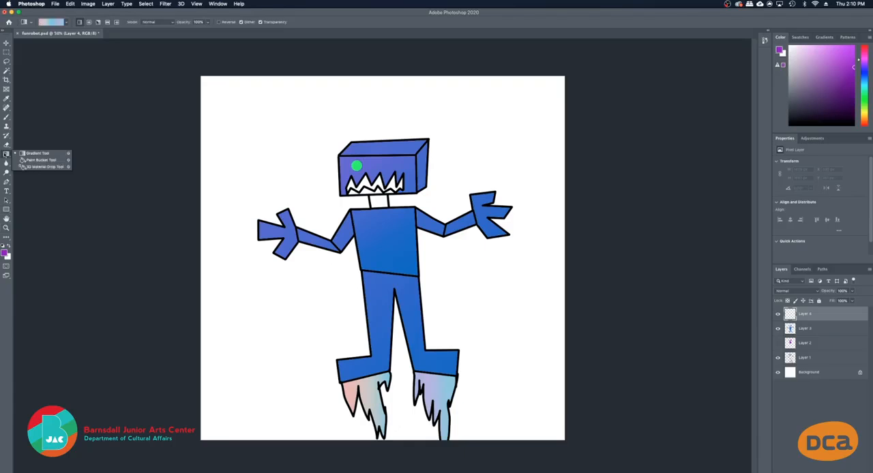
{"action": "left_click", "coordinate": [37, 153]}
{"action": "left_click", "coordinate": [51, 22]}
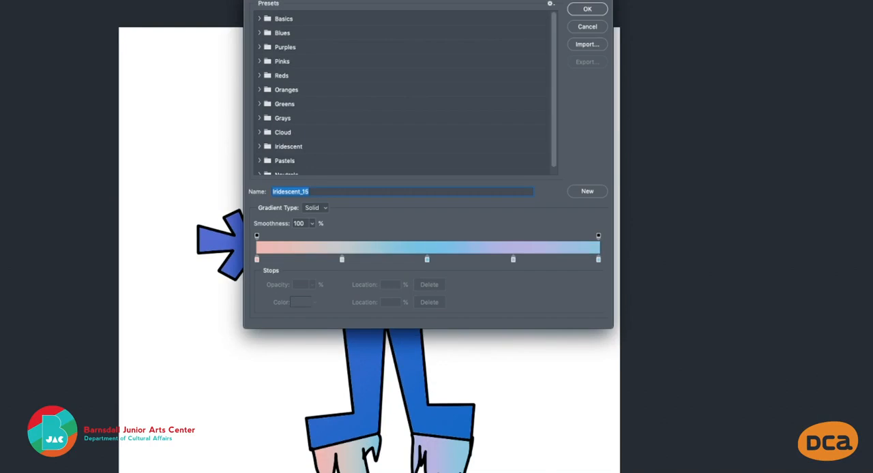
Examine the gradient presets in the Neutrals, Pastels and Cloud groups
{"action": "scroll", "coordinate": [353, 134], "scroll_direction": "down", "scroll_amount": 1}
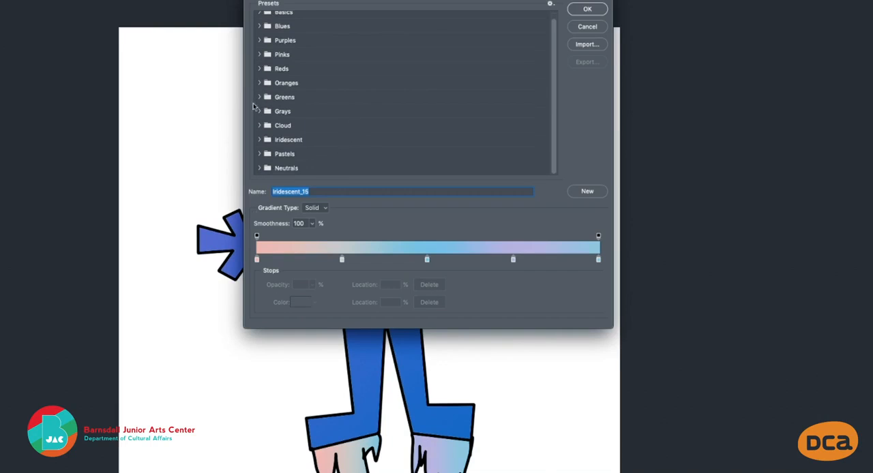
{"action": "scroll", "coordinate": [301, 111], "scroll_direction": "up", "scroll_amount": 1}
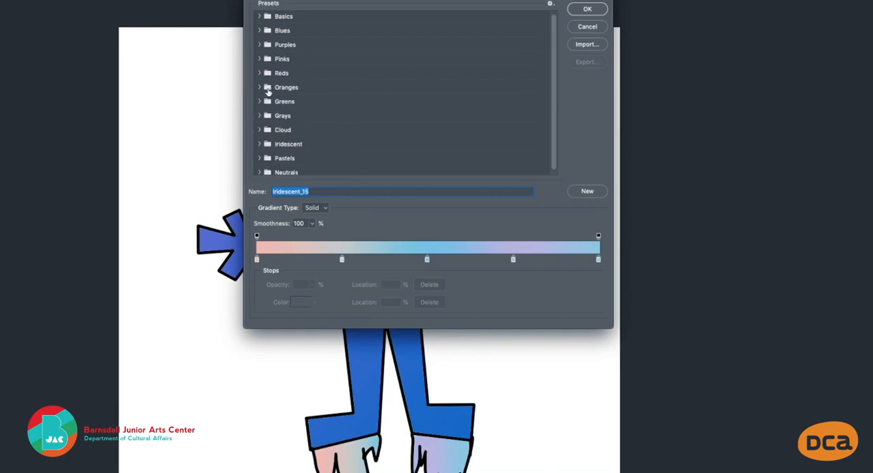
{"action": "scroll", "coordinate": [286, 122], "scroll_direction": "down", "scroll_amount": 1}
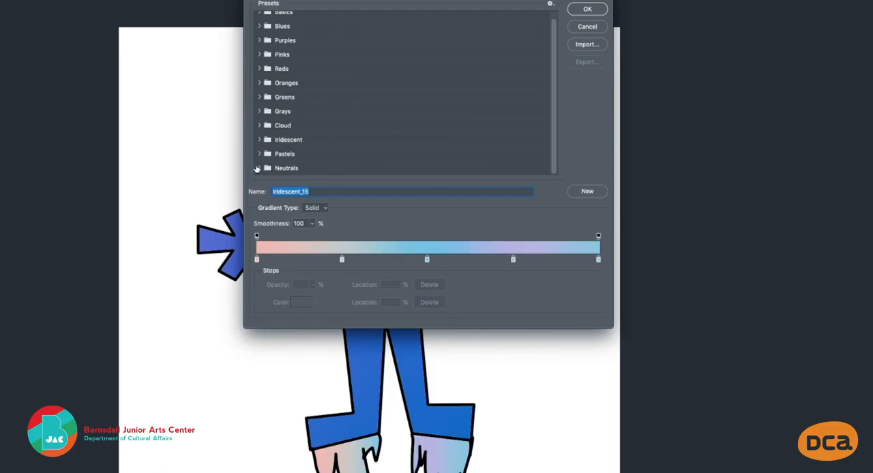
{"action": "left_click", "coordinate": [259, 169]}
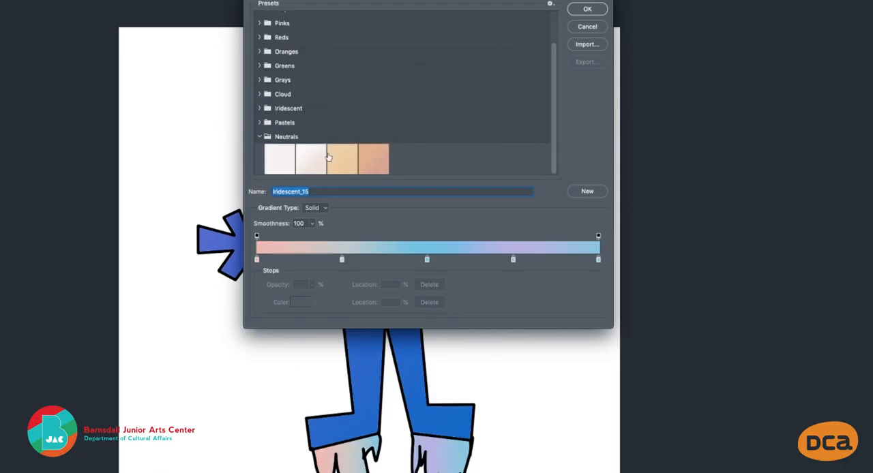
{"action": "left_click", "coordinate": [260, 123]}
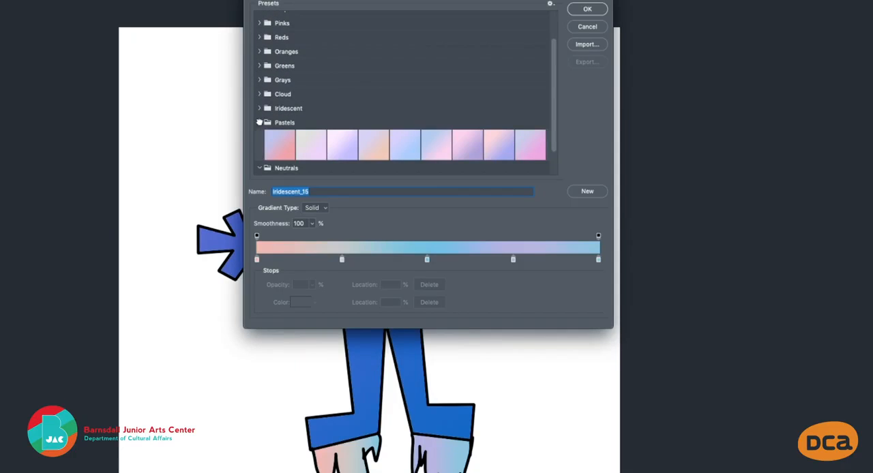
{"action": "scroll", "coordinate": [365, 105], "scroll_direction": "up", "scroll_amount": 3}
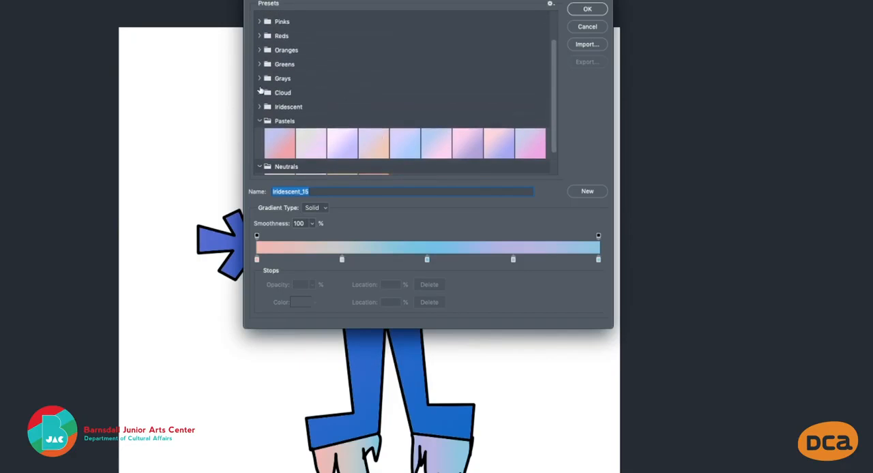
{"action": "left_click", "coordinate": [259, 91]}
{"action": "scroll", "coordinate": [308, 115], "scroll_direction": "down", "scroll_amount": 3}
{"action": "scroll", "coordinate": [310, 116], "scroll_direction": "up", "scroll_amount": 1}
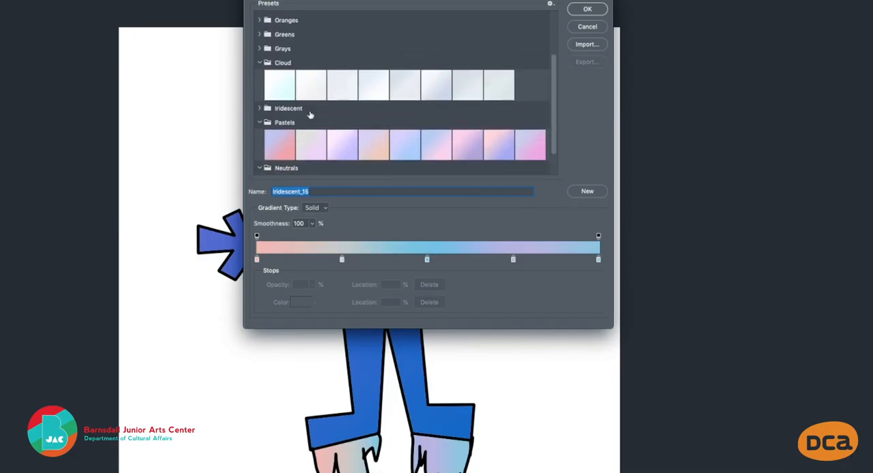
{"action": "scroll", "coordinate": [341, 126], "scroll_direction": "down", "scroll_amount": 1}
{"action": "scroll", "coordinate": [321, 109], "scroll_direction": "up", "scroll_amount": 3}
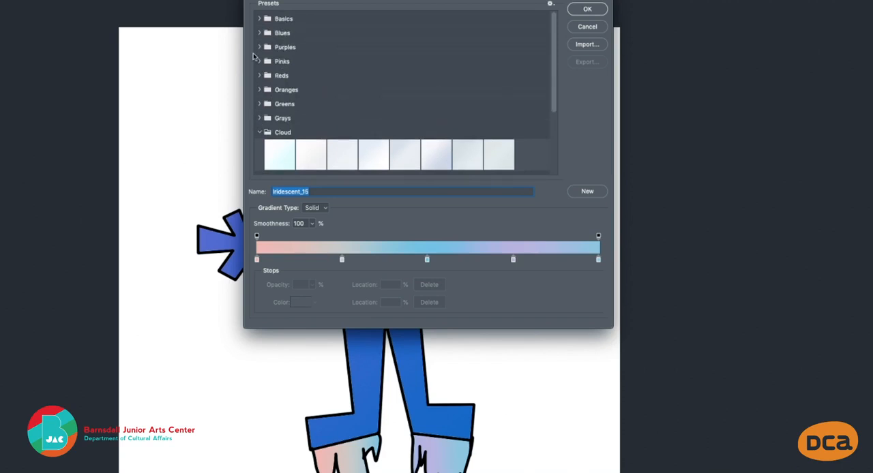
Examine the Basics, Blues and Greens gradient presets, and compare them with the other expanded groups
{"action": "left_click", "coordinate": [259, 19]}
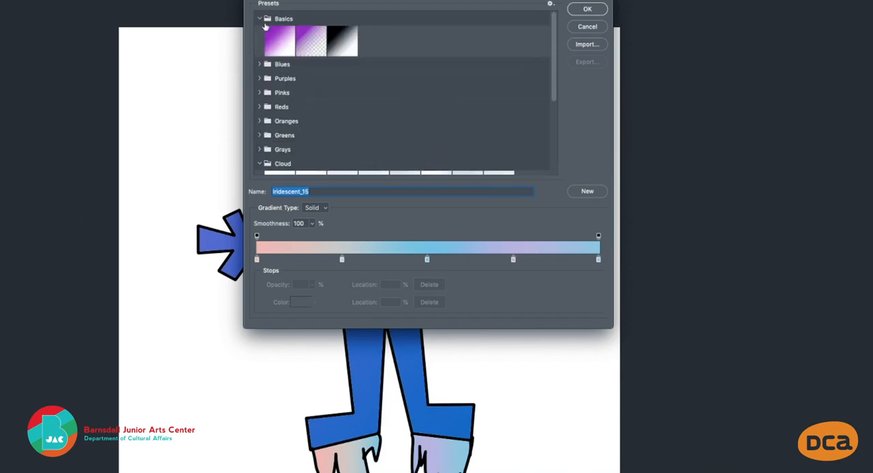
{"action": "left_click", "coordinate": [260, 64]}
{"action": "scroll", "coordinate": [283, 93], "scroll_direction": "down", "scroll_amount": 1}
{"action": "scroll", "coordinate": [285, 95], "scroll_direction": "down", "scroll_amount": 4}
{"action": "scroll", "coordinate": [262, 141], "scroll_direction": "down", "scroll_amount": 2}
{"action": "left_click", "coordinate": [259, 100]}
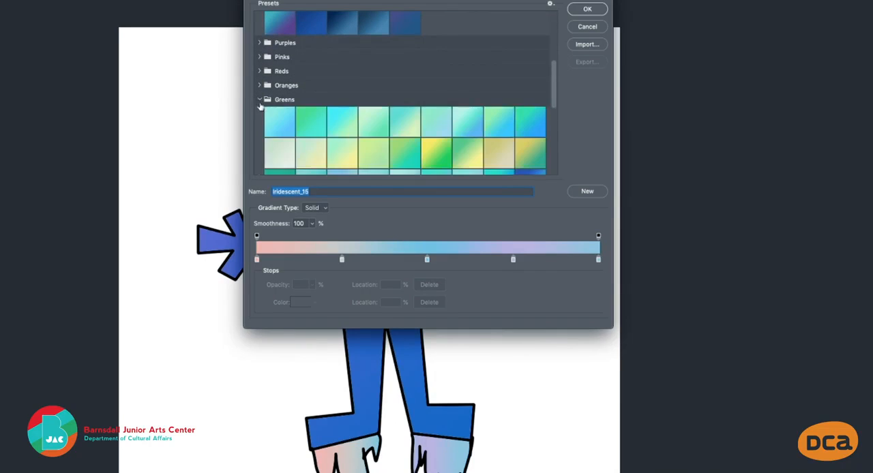
{"action": "scroll", "coordinate": [282, 129], "scroll_direction": "down", "scroll_amount": 2}
{"action": "scroll", "coordinate": [396, 142], "scroll_direction": "down", "scroll_amount": 2}
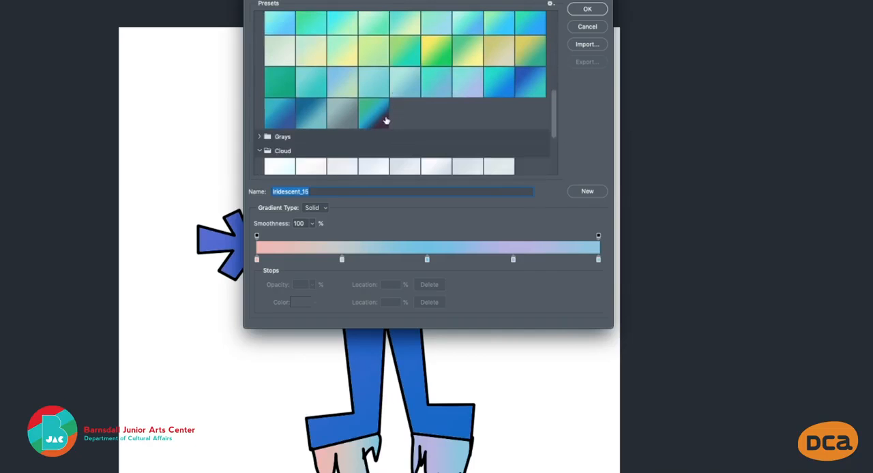
{"action": "scroll", "coordinate": [295, 139], "scroll_direction": "down", "scroll_amount": 4}
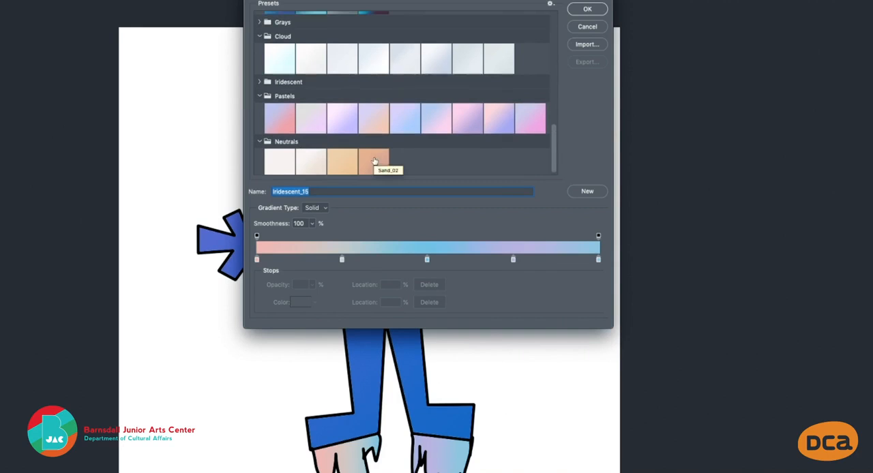
{"action": "scroll", "coordinate": [371, 162], "scroll_direction": "up", "scroll_amount": 2}
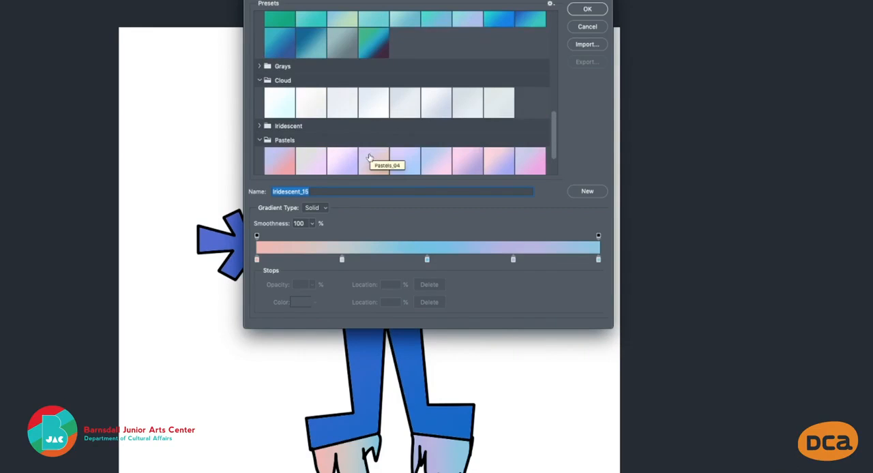
{"action": "scroll", "coordinate": [346, 92], "scroll_direction": "up", "scroll_amount": 10}
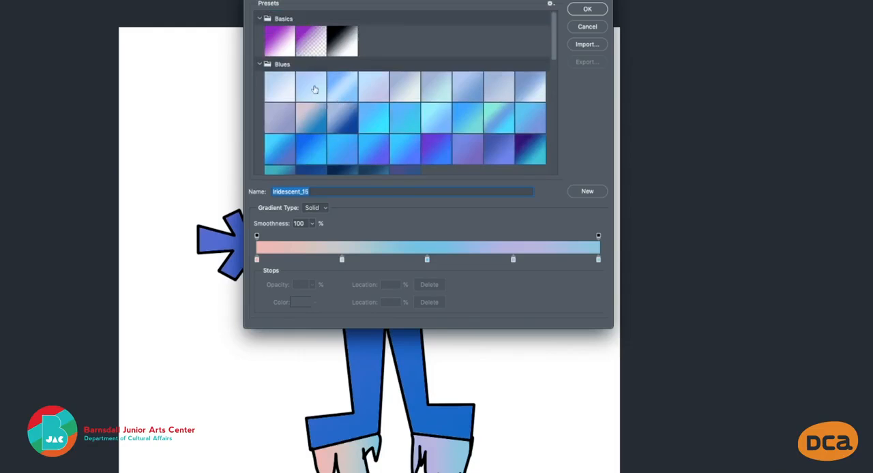
{"action": "scroll", "coordinate": [365, 122], "scroll_direction": "down", "scroll_amount": 10}
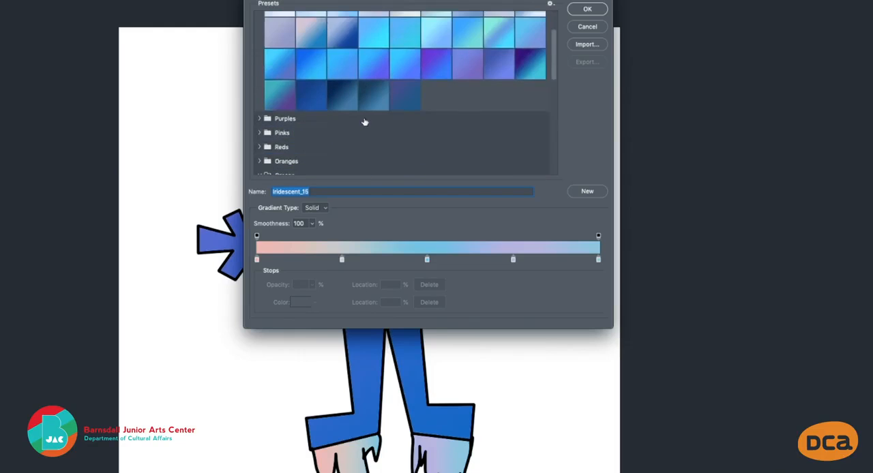
{"action": "scroll", "coordinate": [365, 122], "scroll_direction": "up", "scroll_amount": 5}
{"action": "scroll", "coordinate": [327, 132], "scroll_direction": "down", "scroll_amount": 5}
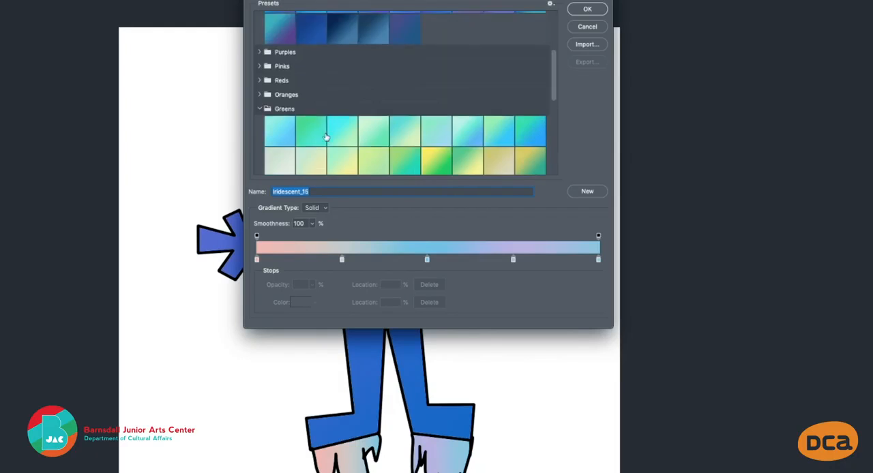
{"action": "scroll", "coordinate": [327, 135], "scroll_direction": "down", "scroll_amount": 5}
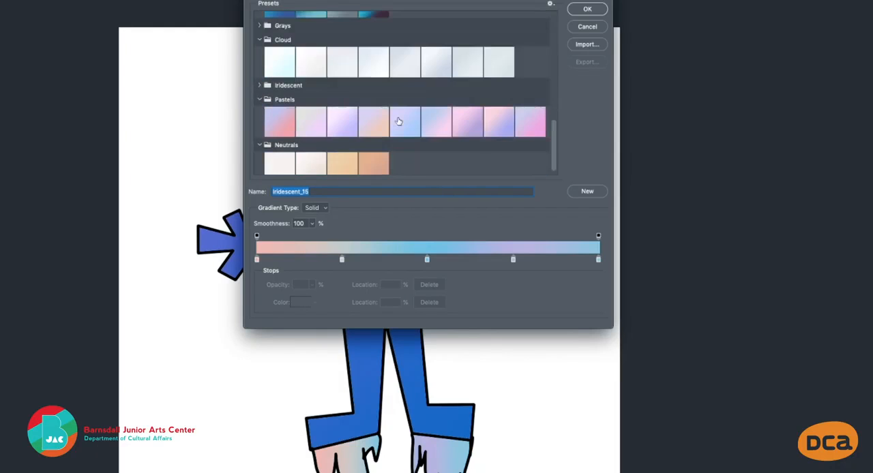
Set the gradient's first color stop to bright red and its second stop to teal 5fa39b
{"action": "left_click", "coordinate": [257, 260]}
{"action": "double_click", "coordinate": [257, 260]}
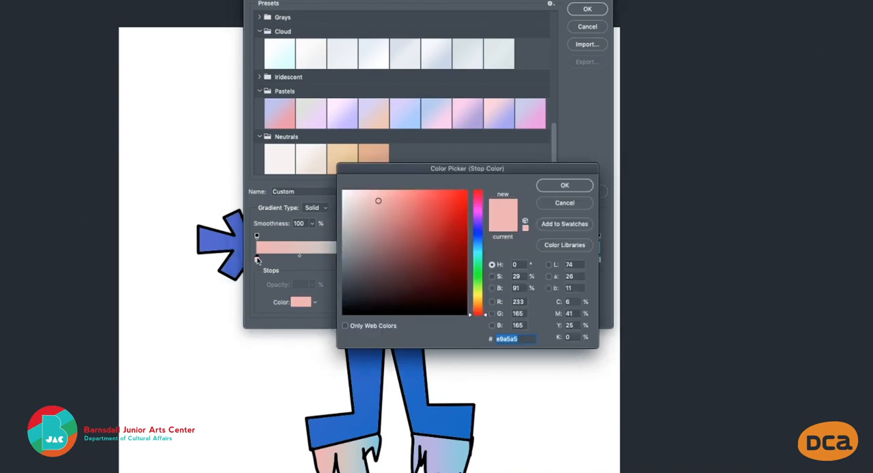
{"action": "left_click", "coordinate": [459, 214]}
{"action": "left_click", "coordinate": [556, 187]}
{"action": "double_click", "coordinate": [342, 260]}
{"action": "left_click", "coordinate": [395, 235]}
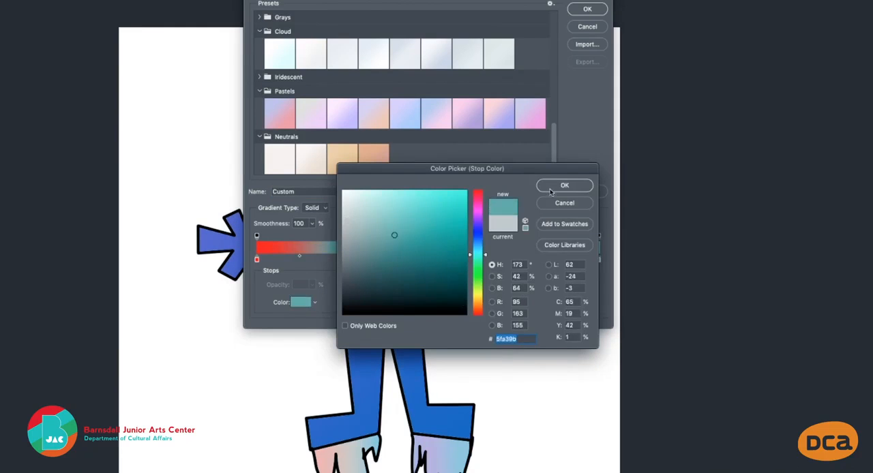
{"action": "left_click", "coordinate": [564, 184]}
Change the gradient's middle color stop to orange and the stop at 75% to dark navy blue
{"action": "left_click", "coordinate": [426, 260]}
{"action": "double_click", "coordinate": [427, 260]}
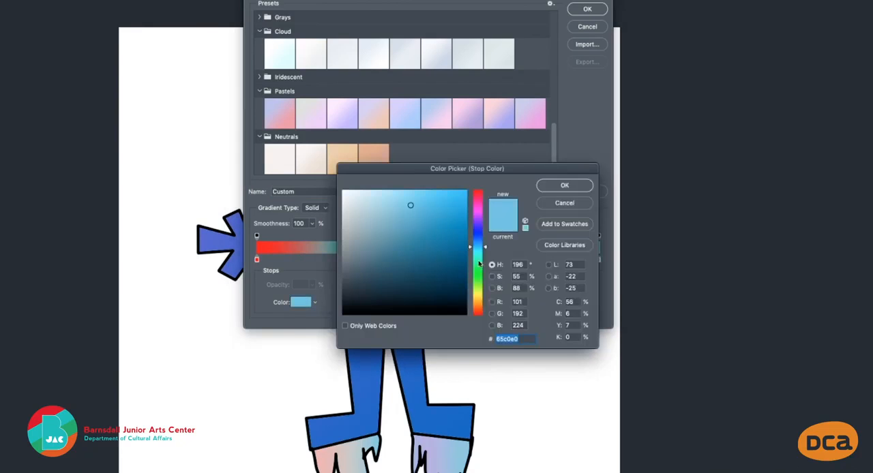
{"action": "left_click", "coordinate": [477, 304]}
{"action": "left_click", "coordinate": [451, 204]}
{"action": "left_click", "coordinate": [558, 186]}
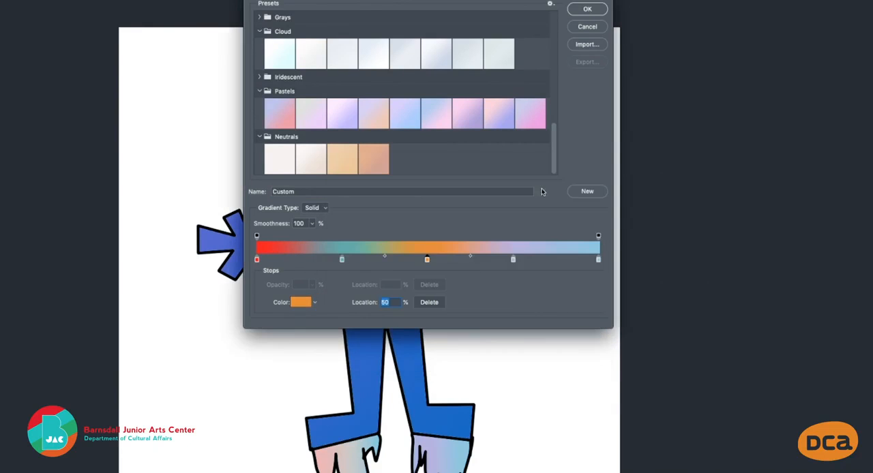
{"action": "left_click", "coordinate": [514, 260]}
{"action": "double_click", "coordinate": [513, 260]}
{"action": "left_click", "coordinate": [456, 290]}
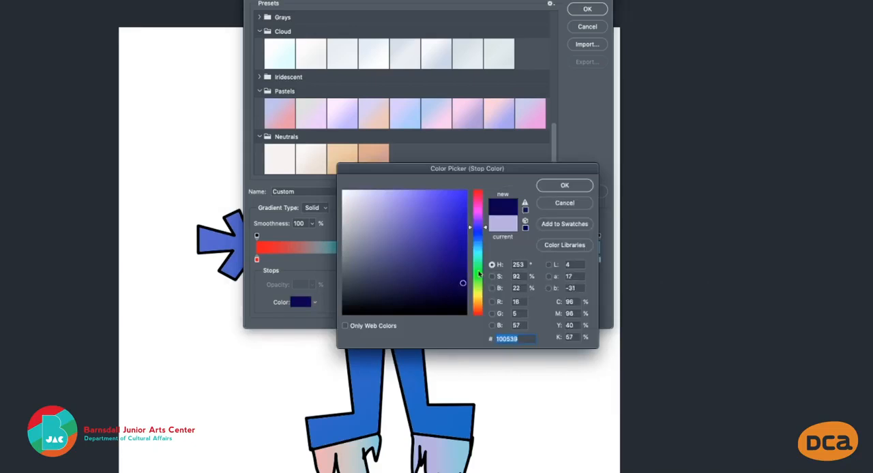
{"action": "left_click", "coordinate": [565, 185]}
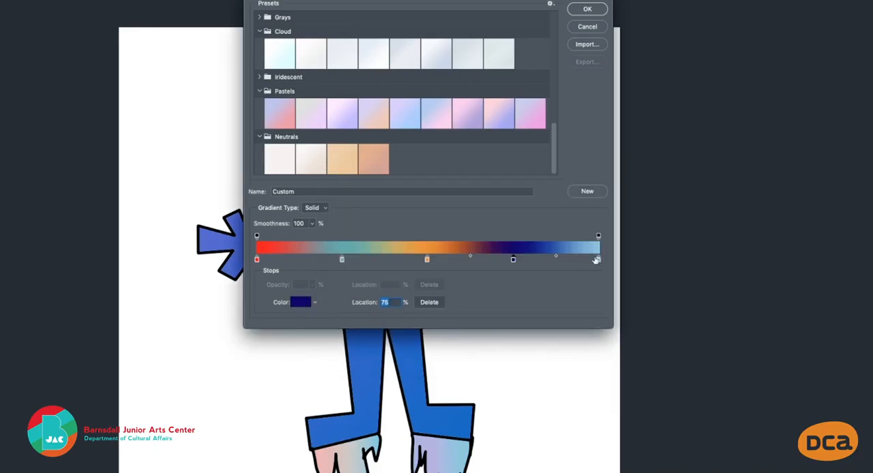
Recolor the gradient's end stop at 100% to salmon pink and accept the custom gradient
{"action": "double_click", "coordinate": [598, 260]}
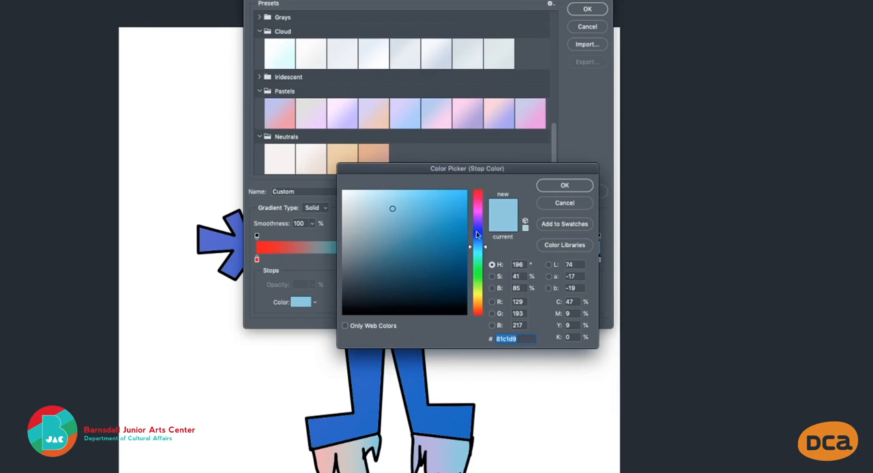
{"action": "left_click_drag", "start_coordinate": [479, 208], "coordinate": [481, 178]}
{"action": "left_click", "coordinate": [566, 185]}
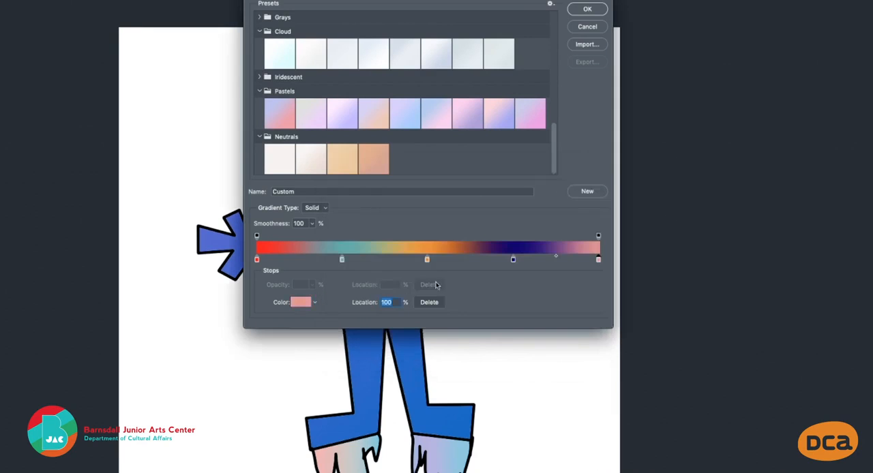
{"action": "left_click", "coordinate": [587, 10]}
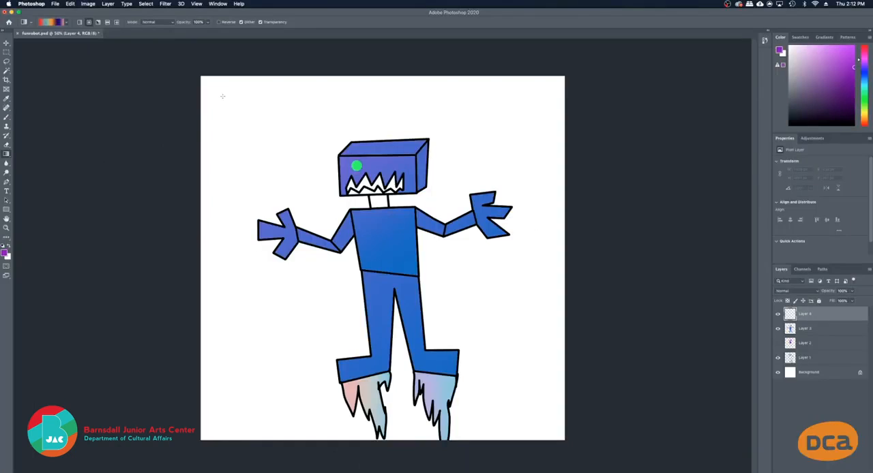
Try the custom radial gradient on Layer 4 with several different start points and lengths, undoing each attempt
{"action": "left_click_drag", "start_coordinate": [204, 80], "coordinate": [565, 440]}
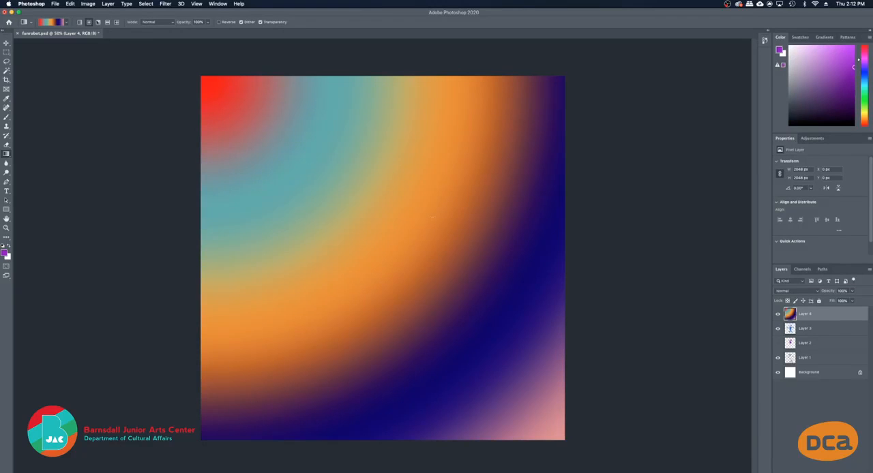
{"action": "key", "text": "super+z"}
{"action": "left_click_drag", "start_coordinate": [318, 183], "coordinate": [427, 277]}
{"action": "key", "text": "super+z"}
{"action": "left_click_drag", "start_coordinate": [420, 277], "coordinate": [419, 277]}
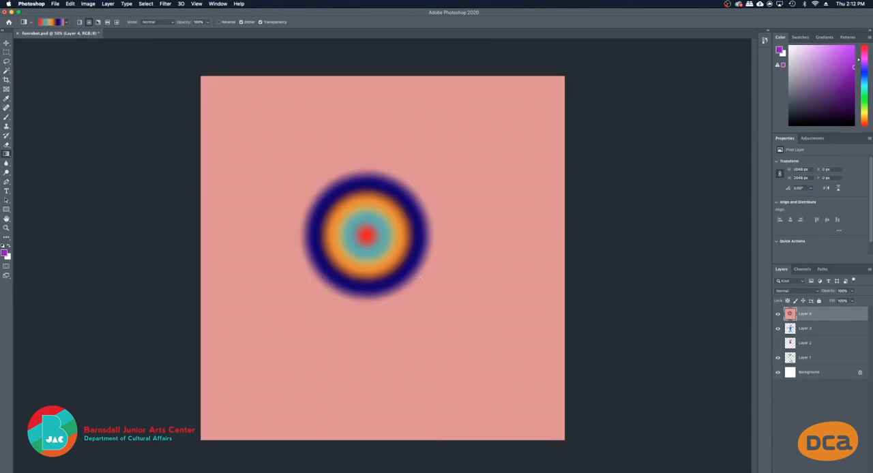
{"action": "key", "text": "super+z"}
{"action": "left_click_drag", "start_coordinate": [279, 150], "coordinate": [450, 314]}
{"action": "key", "text": "super+z"}
{"action": "left_click_drag", "start_coordinate": [286, 154], "coordinate": [518, 379]}
{"action": "key", "text": "super+z"}
Apply the custom radial gradient to Layer 4, centered just below the robot's head, and move Layer 3 above it
{"action": "left_click_drag", "start_coordinate": [335, 206], "coordinate": [488, 329]}
{"action": "left_click_drag", "start_coordinate": [813, 330], "coordinate": [812, 316]}
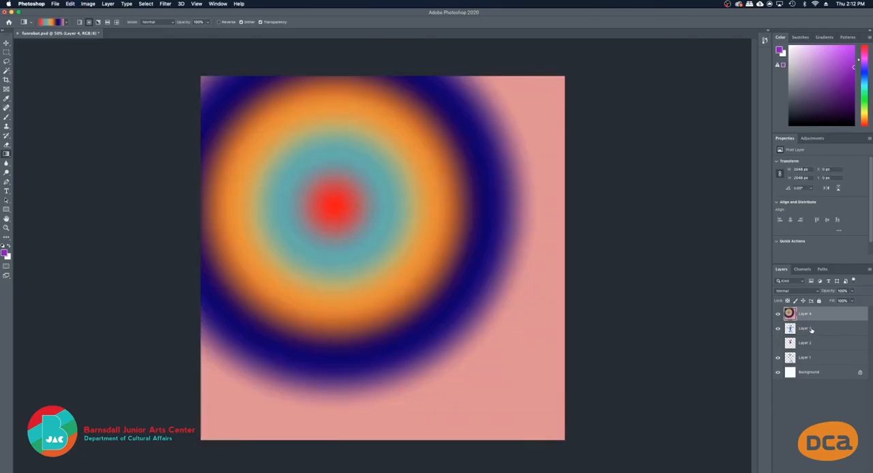
{"action": "left_click_drag", "start_coordinate": [773, 268], "coordinate": [771, 262]}
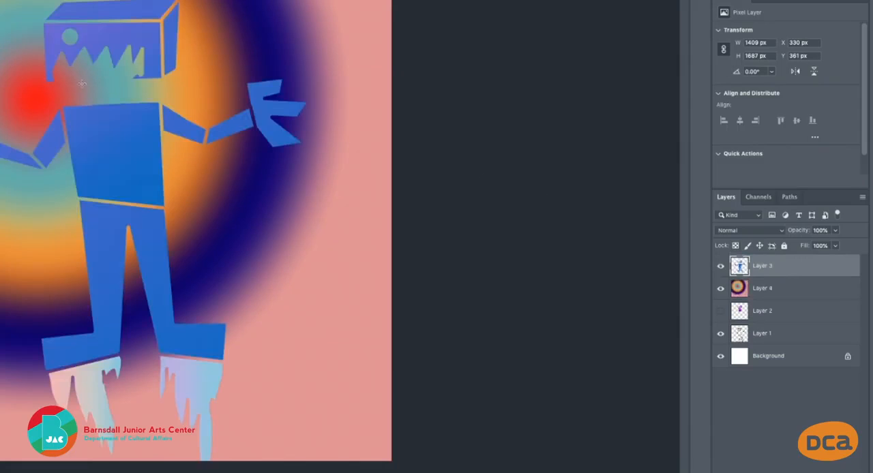
Toggle Layer 3 off and back on to compare, and hide the gradient on Layer 4
{"action": "left_click", "coordinate": [721, 266]}
{"action": "left_click", "coordinate": [721, 266]}
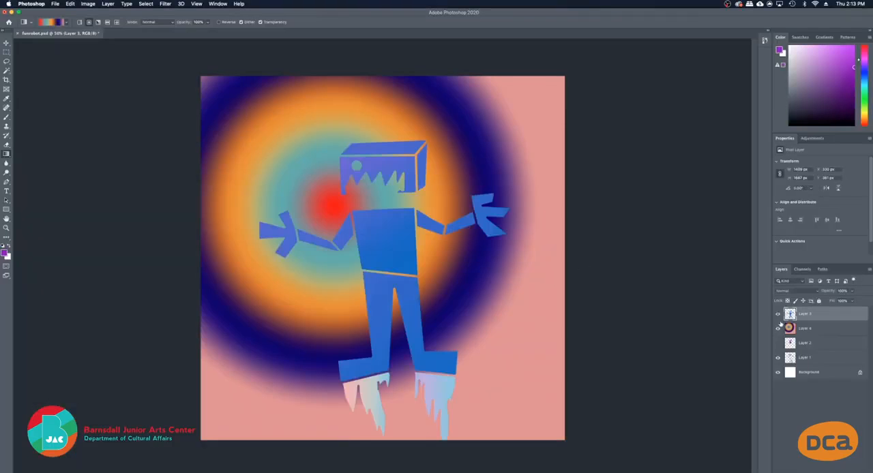
{"action": "left_click", "coordinate": [778, 328]}
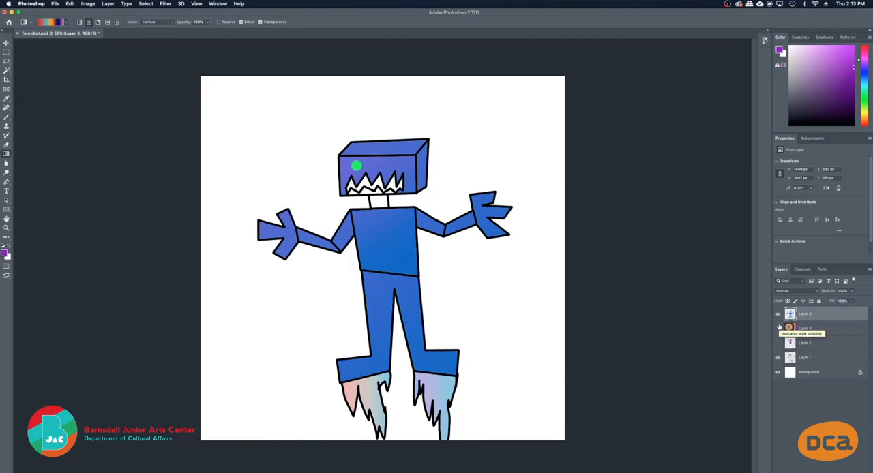
Show the gradient on Layer 4 again, and toggle Layer 3 off and back on to compare
{"action": "left_click", "coordinate": [779, 328]}
{"action": "left_click", "coordinate": [777, 314]}
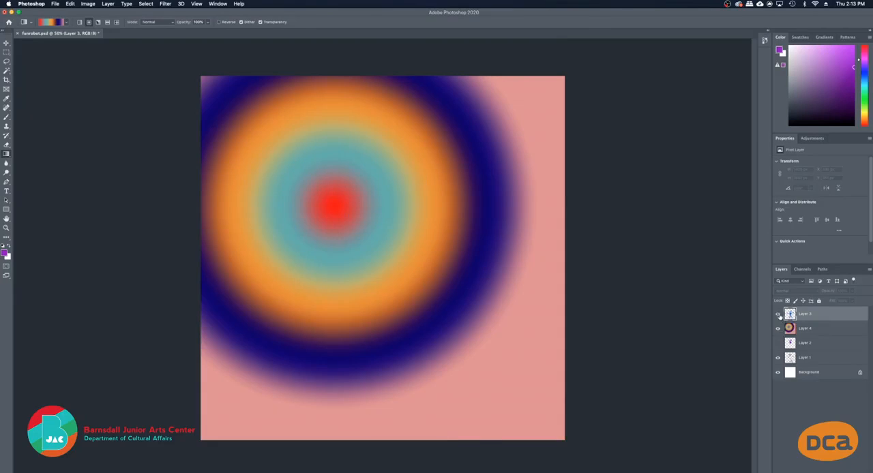
{"action": "left_click", "coordinate": [778, 314]}
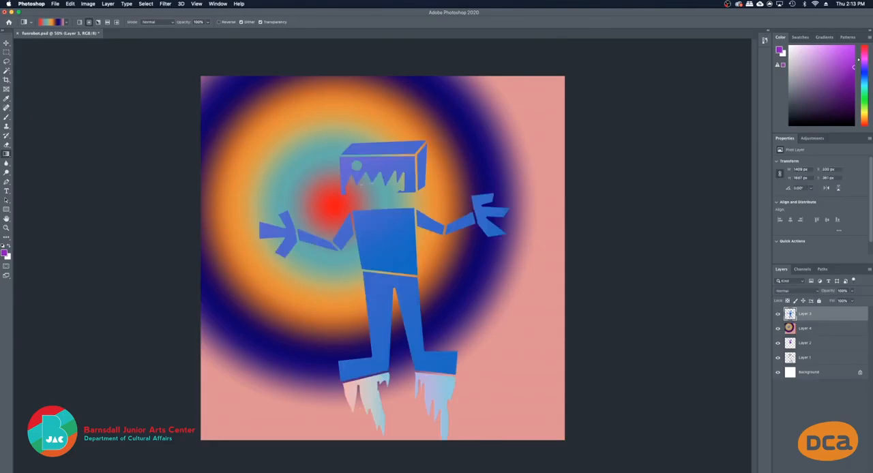
Select Layers 3, 2 and 1 together and move them above Layer 4, placing the gradient directly above the Background layer
{"action": "left_click_drag", "start_coordinate": [812, 314], "coordinate": [813, 334]}
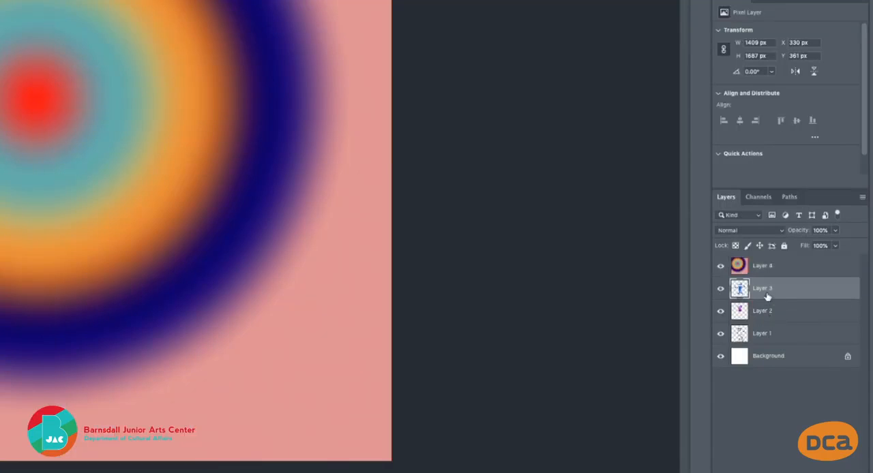
{"action": "left_click", "coordinate": [772, 336], "text": "shift"}
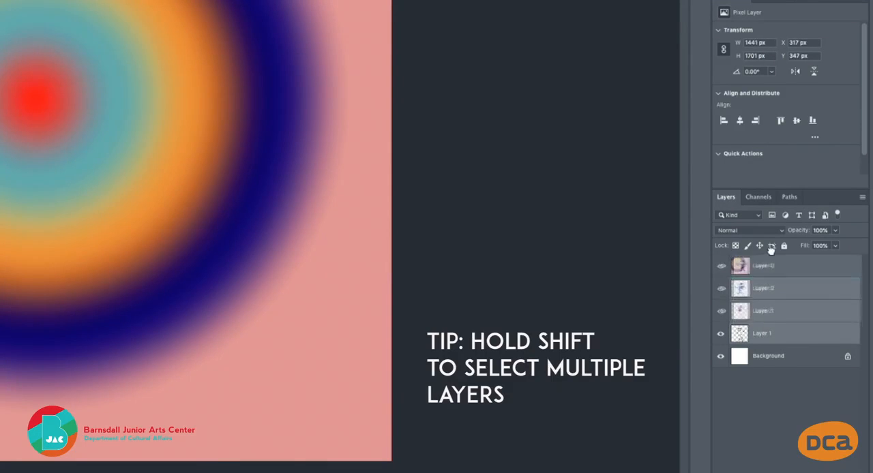
{"action": "left_click_drag", "start_coordinate": [772, 251], "coordinate": [767, 254]}
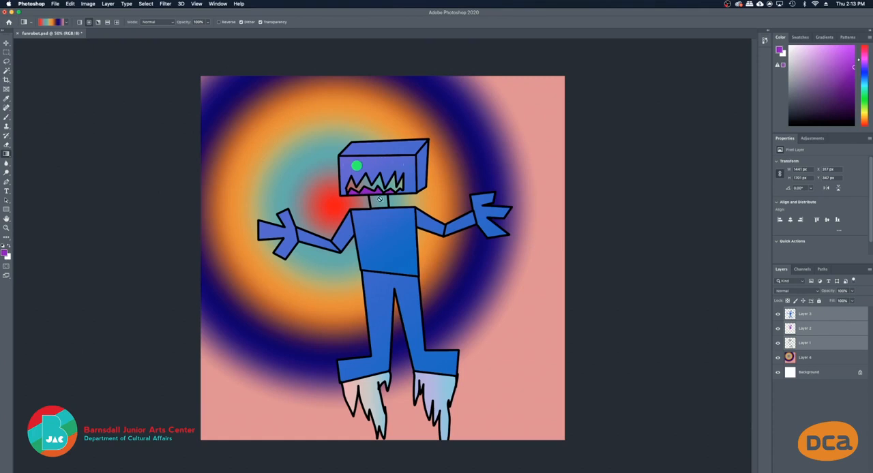
Select only Layer 3, activate the Gradient tool, and view the other tools grouped with it
{"action": "key", "text": "b"}
{"action": "left_click", "coordinate": [818, 314]}
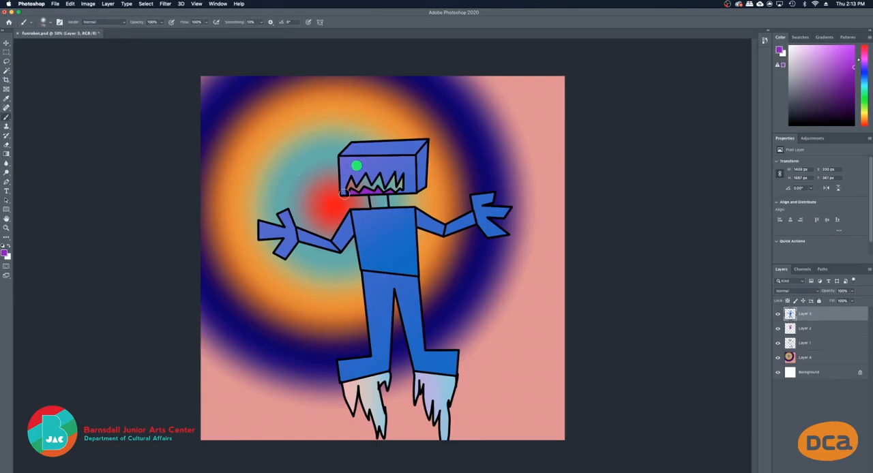
{"action": "left_click", "coordinate": [6, 155]}
{"action": "right_click", "coordinate": [6, 155]}
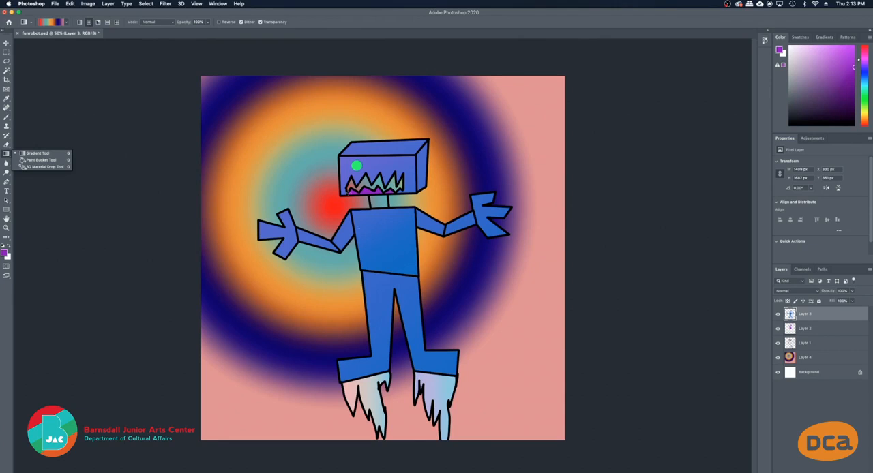
{"action": "left_click", "coordinate": [158, 89]}
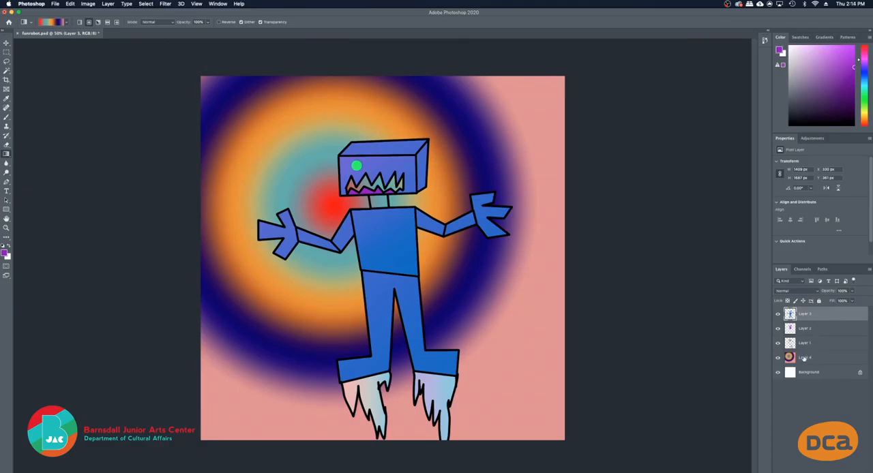
Toggle Layer 4 off and back on to compare the robot without and with the gradient background
{"action": "left_click", "coordinate": [778, 358]}
{"action": "left_click", "coordinate": [779, 358]}
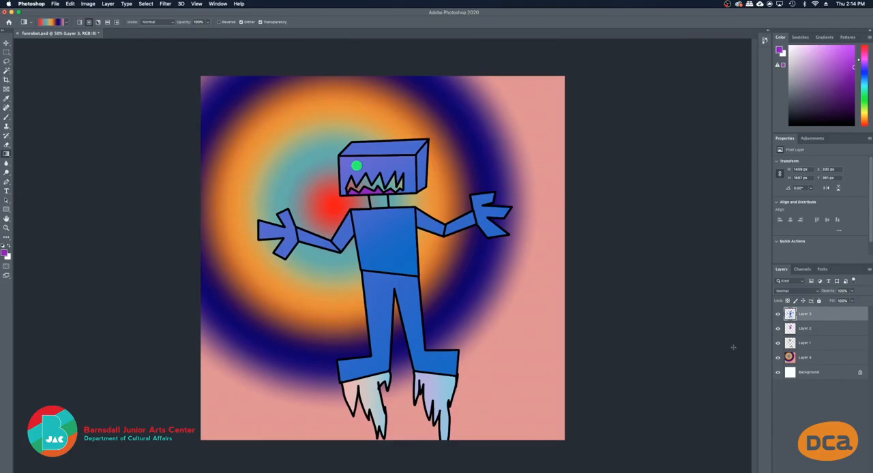